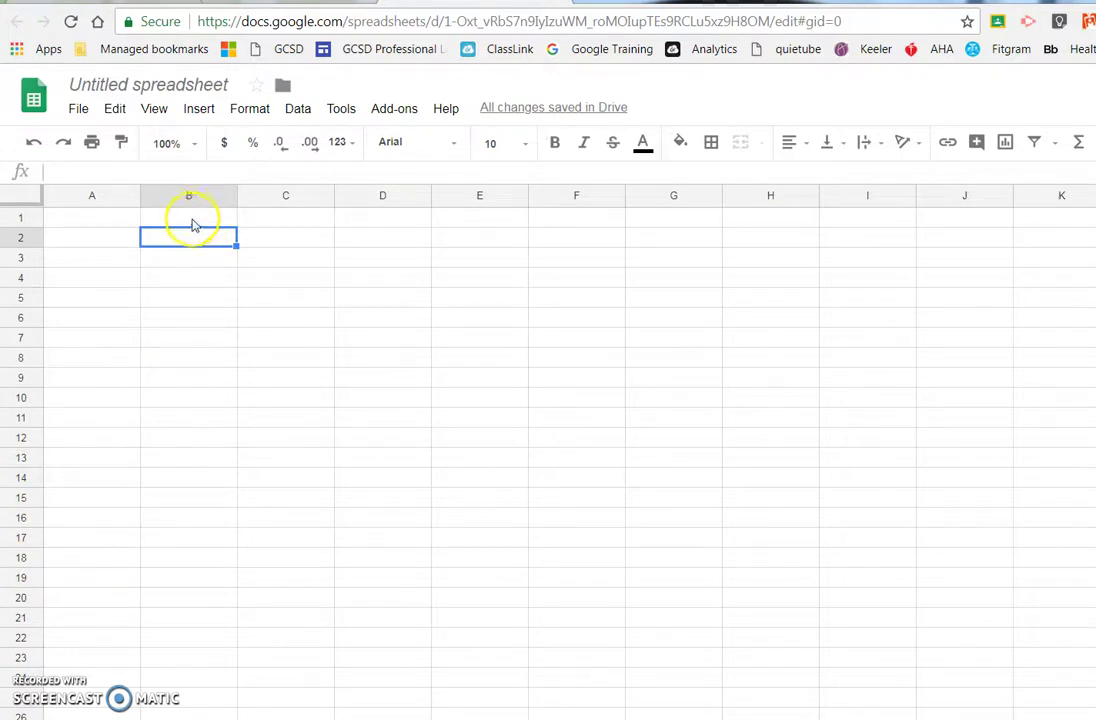
Step: Paste the copied list of school abbreviations into column B, starting at cell B2
left_click(194, 218)
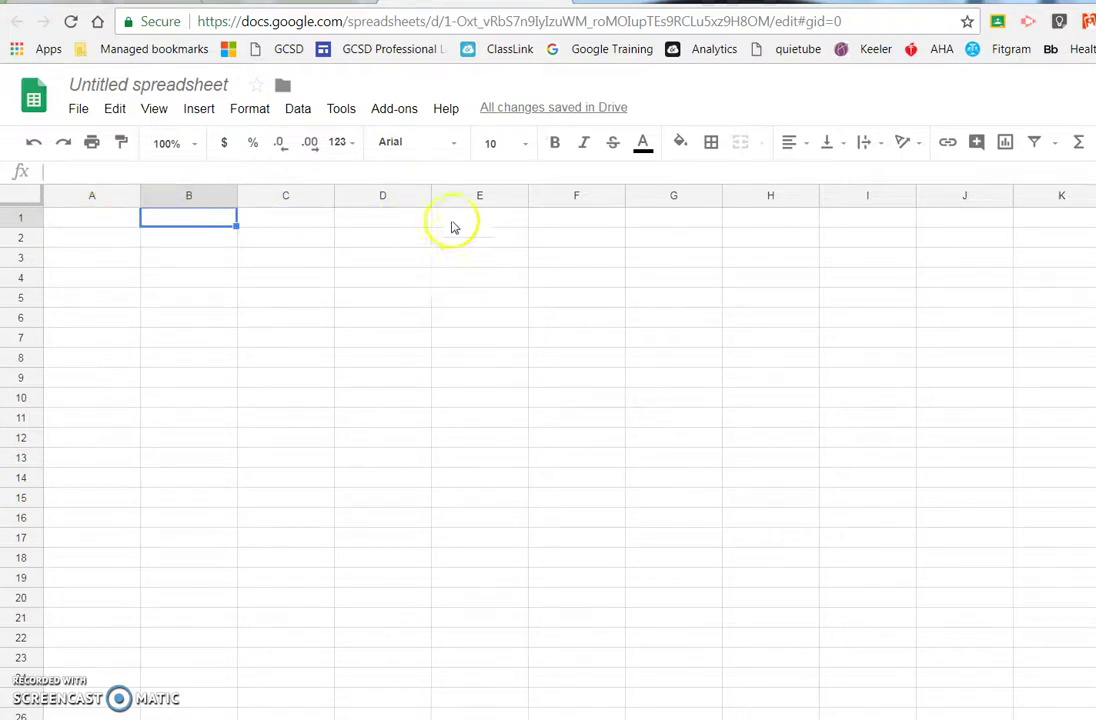
left_click(179, 242)
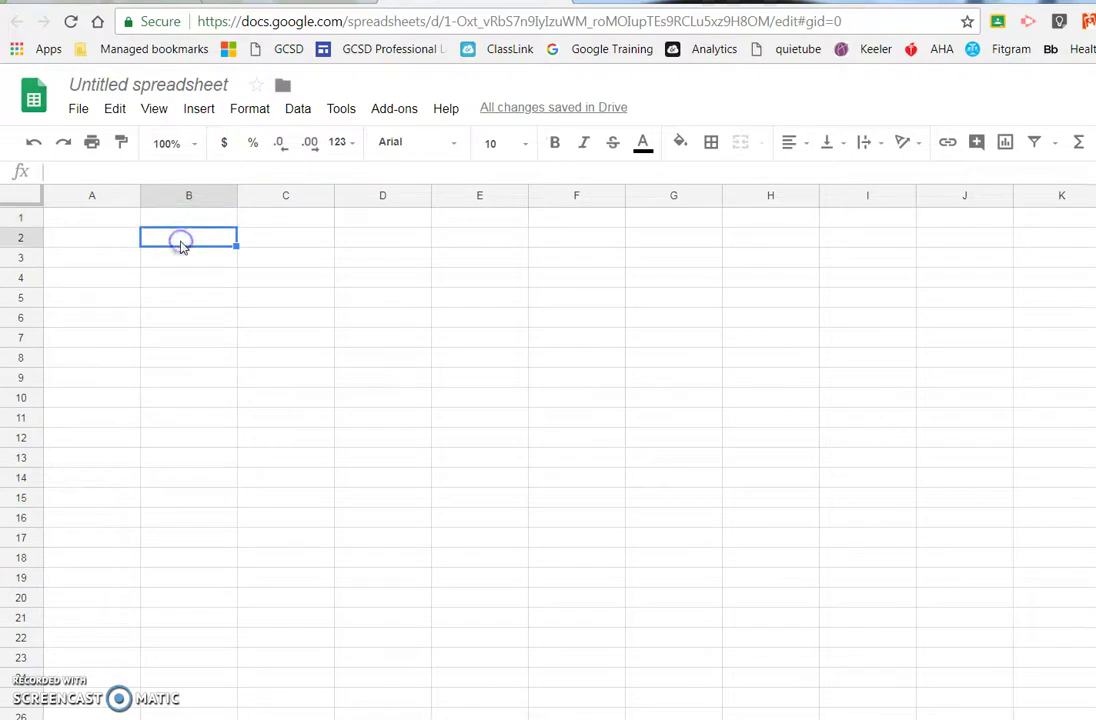
right_click(183, 244)
left_click(228, 312)
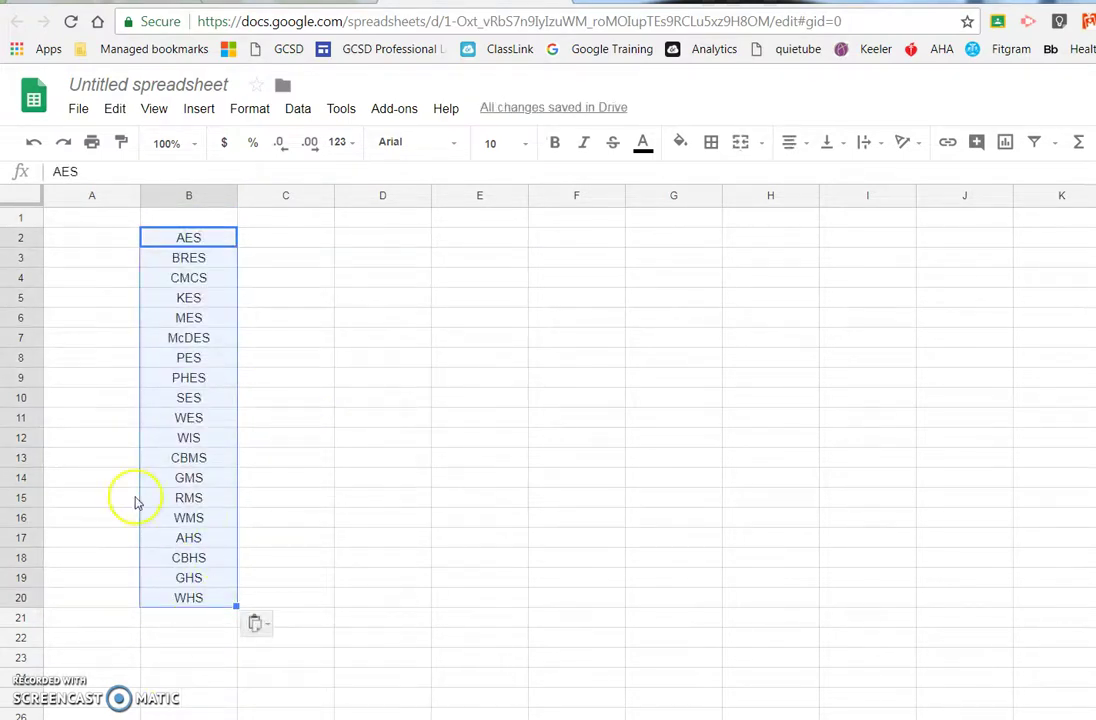
left_click(288, 362)
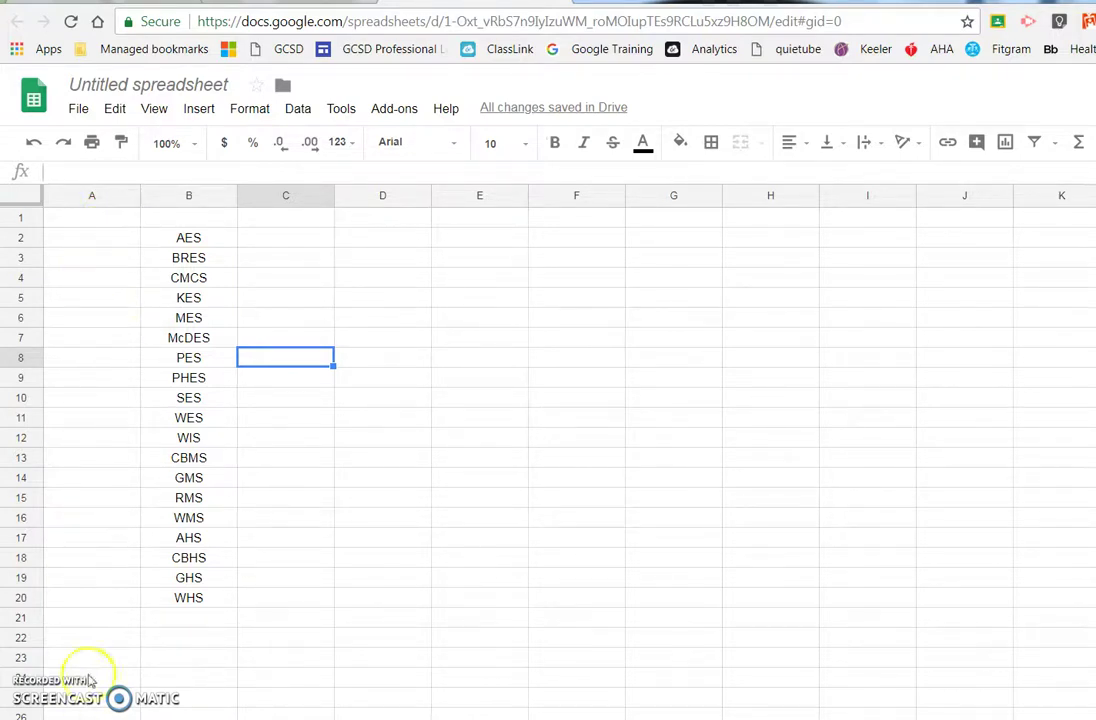
Step: Open data validation for column A and set its cell range to Sheet1!A2:A20
left_click(110, 240)
left_click_drag(110, 249, 112, 600)
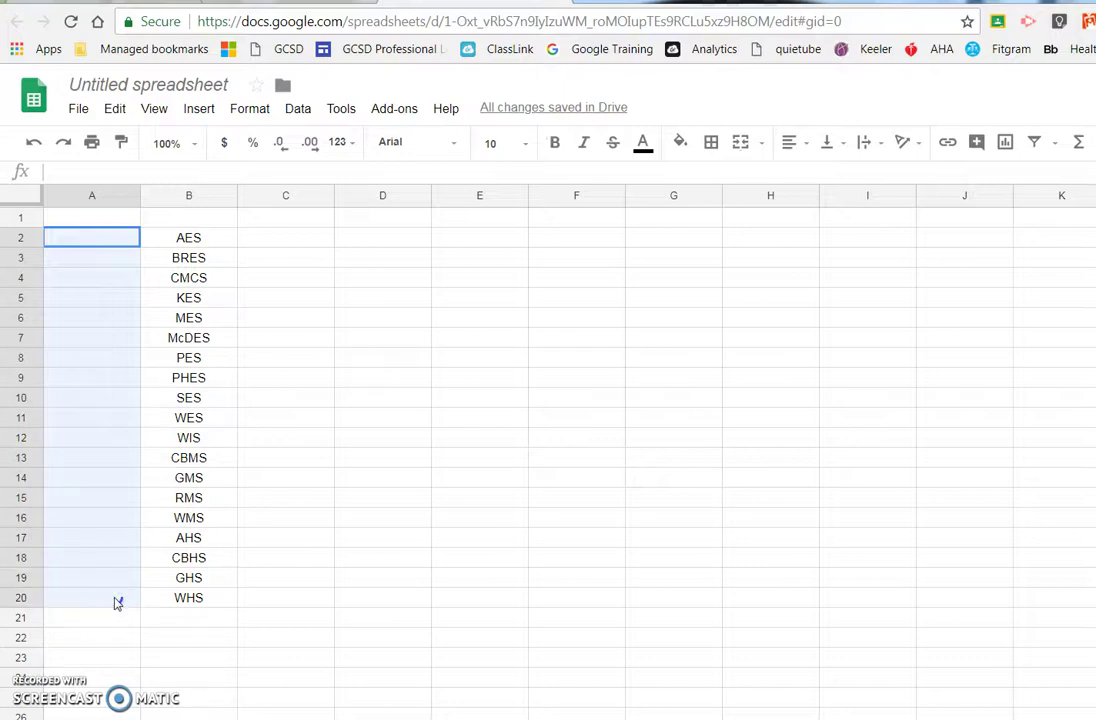
left_click_drag(117, 598, 117, 600)
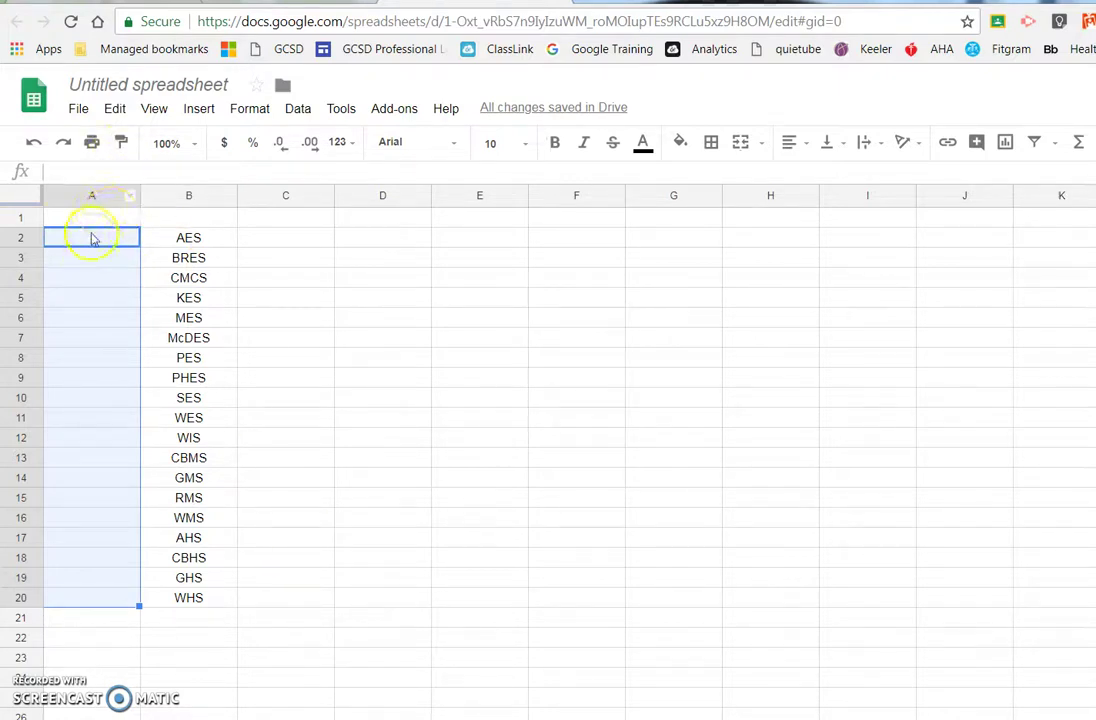
left_click(130, 198)
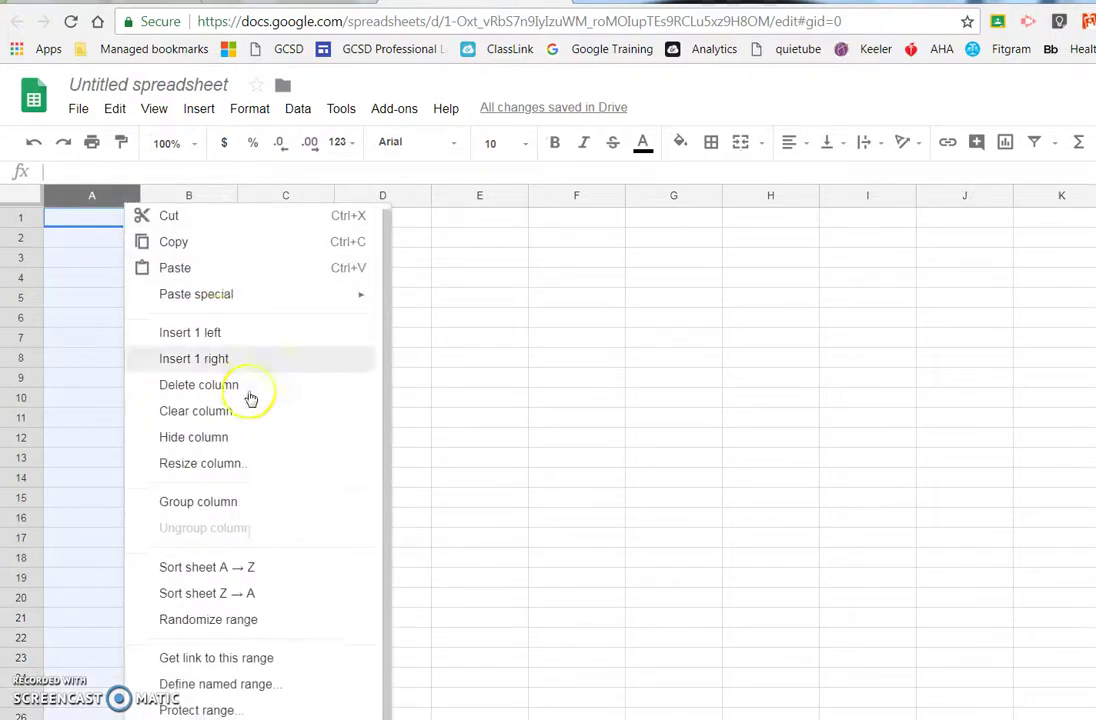
scroll(252, 399, "down", 1)
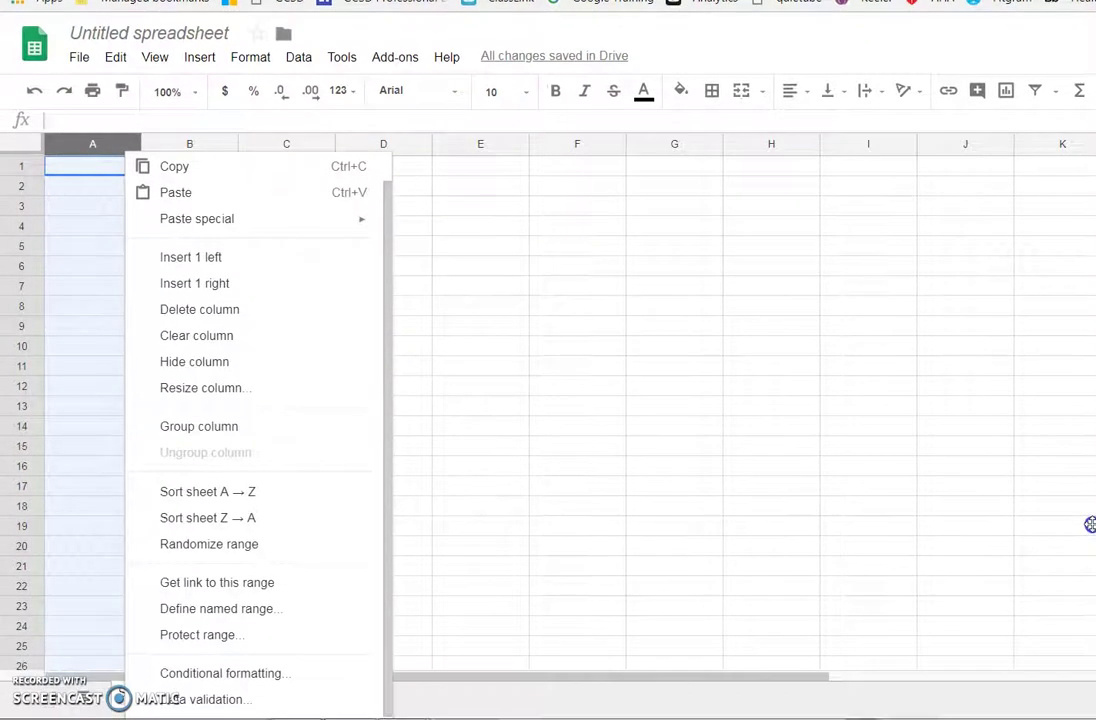
left_click(198, 700)
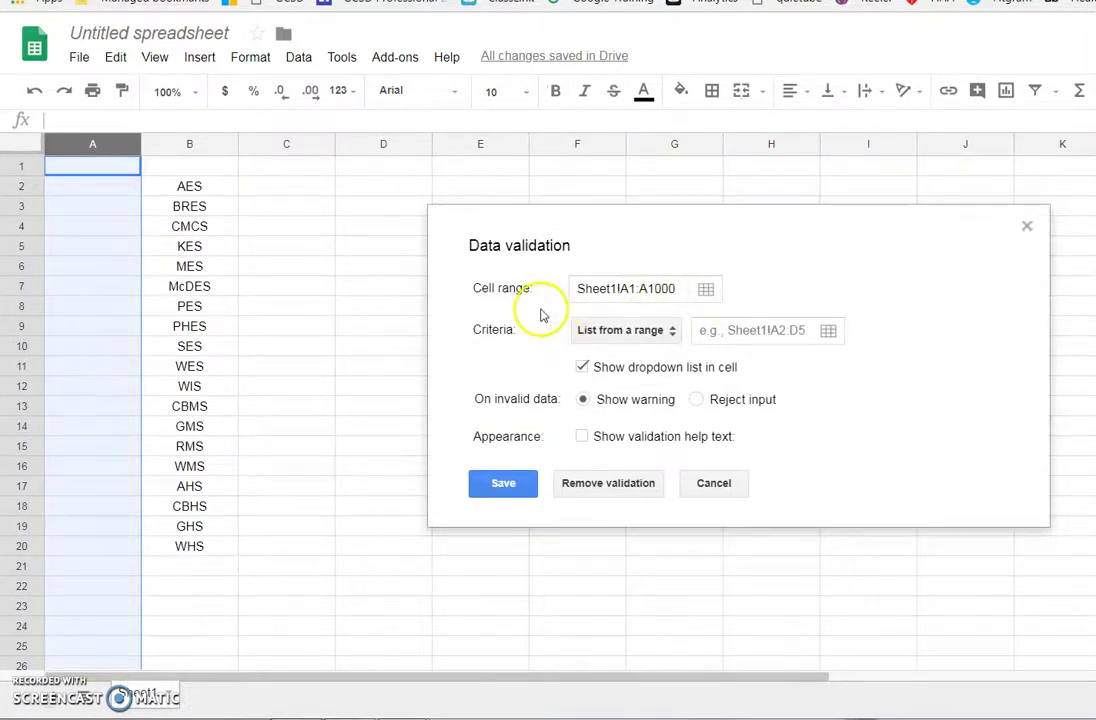
left_click(677, 288)
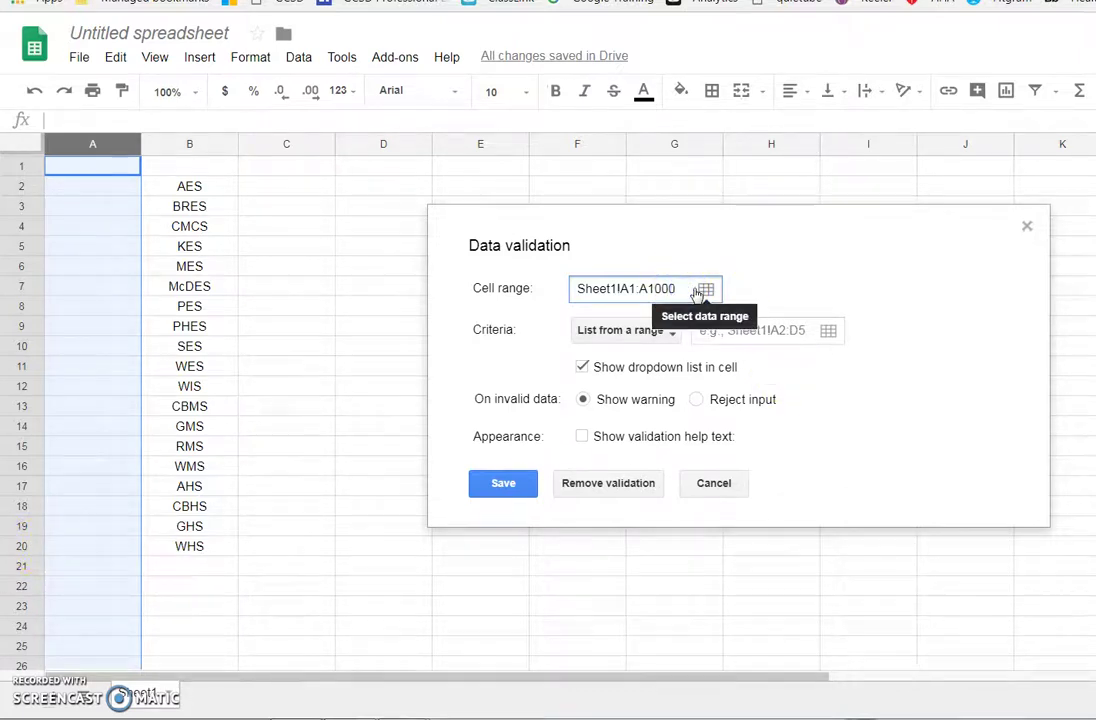
key("BackSpace")
key("BackSpace")
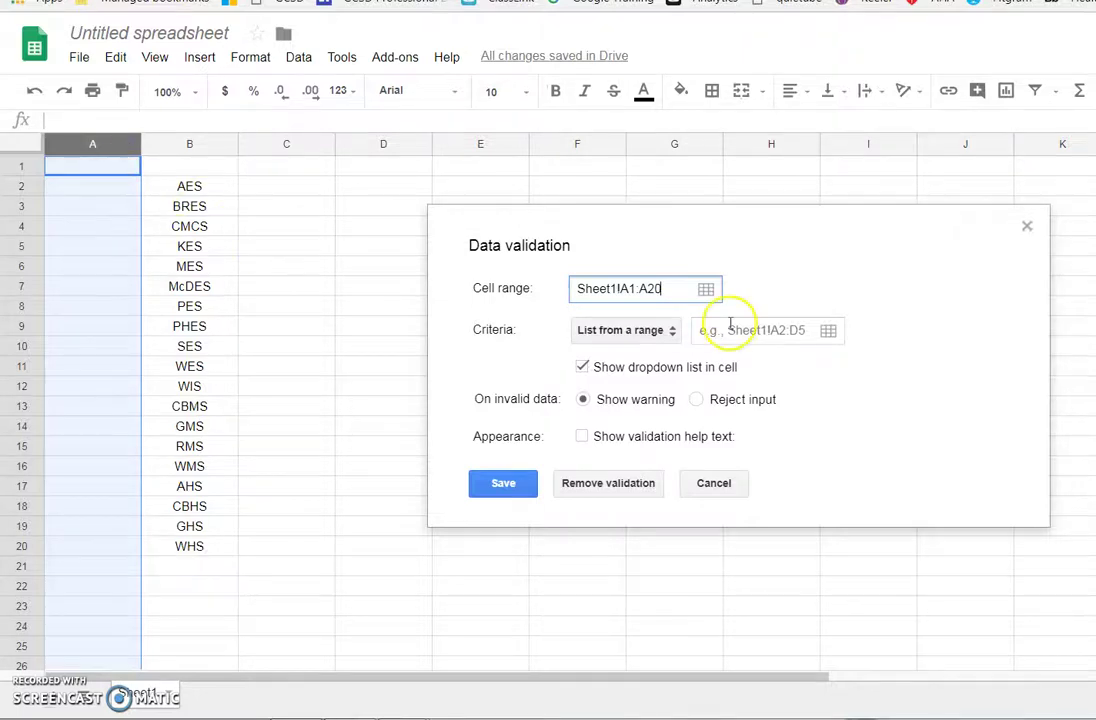
left_click(635, 289)
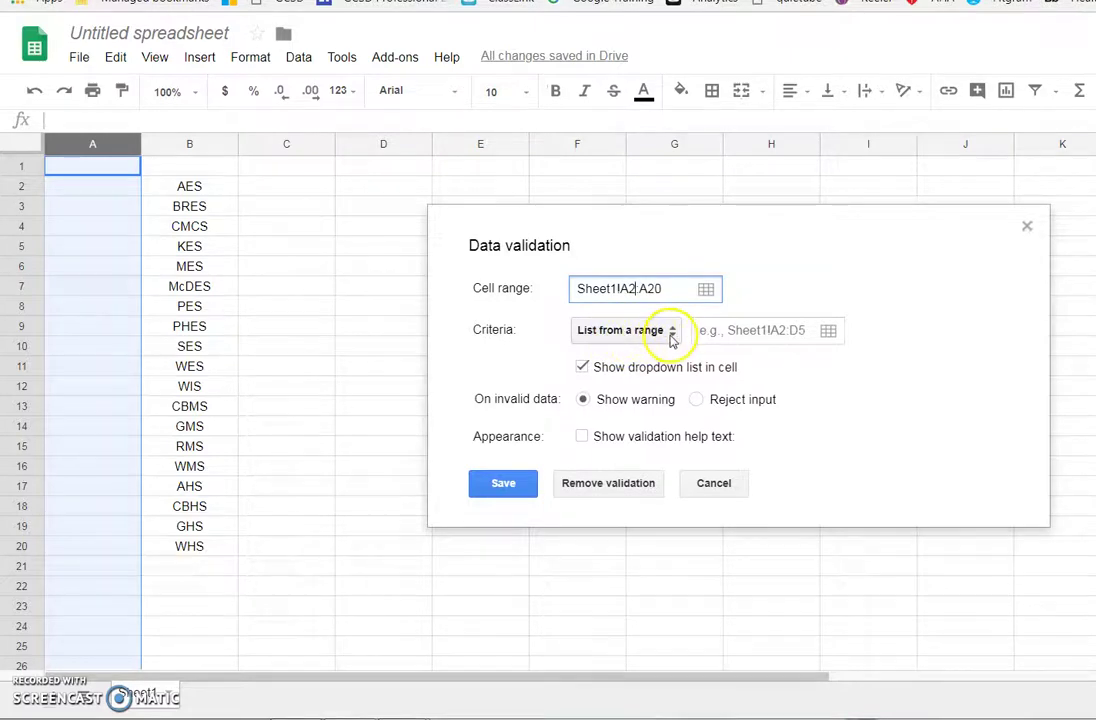
Step: Set the validation criteria to Checkbox and save the rule for the cells beside the school list
left_click(672, 335)
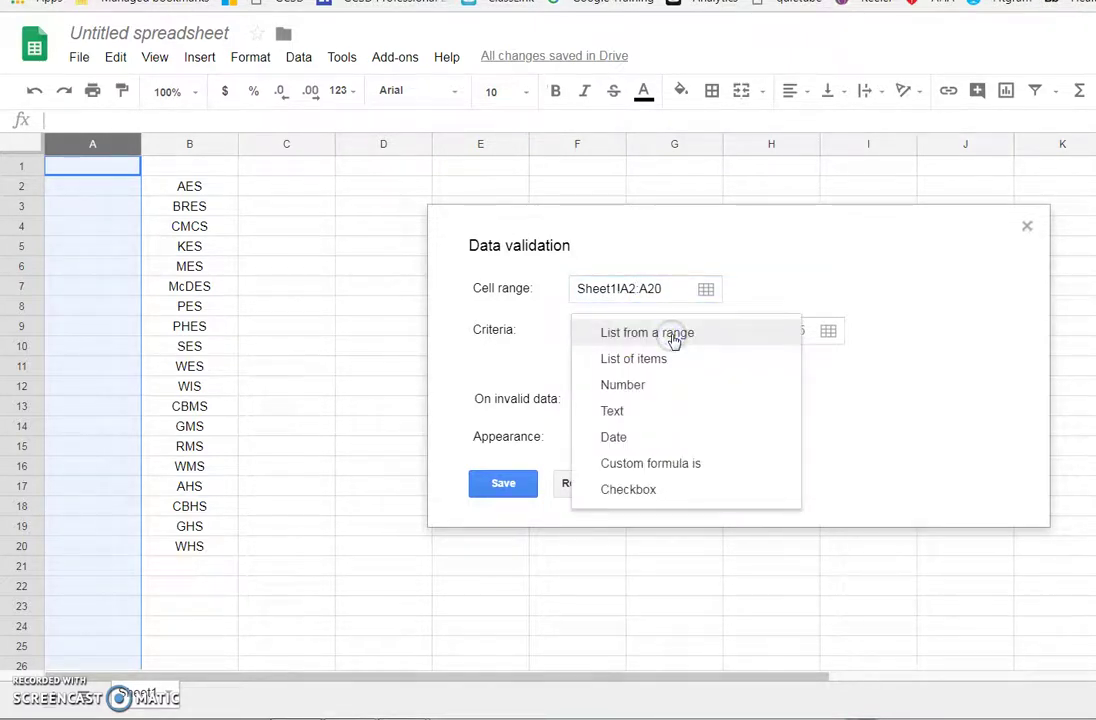
left_click(634, 494)
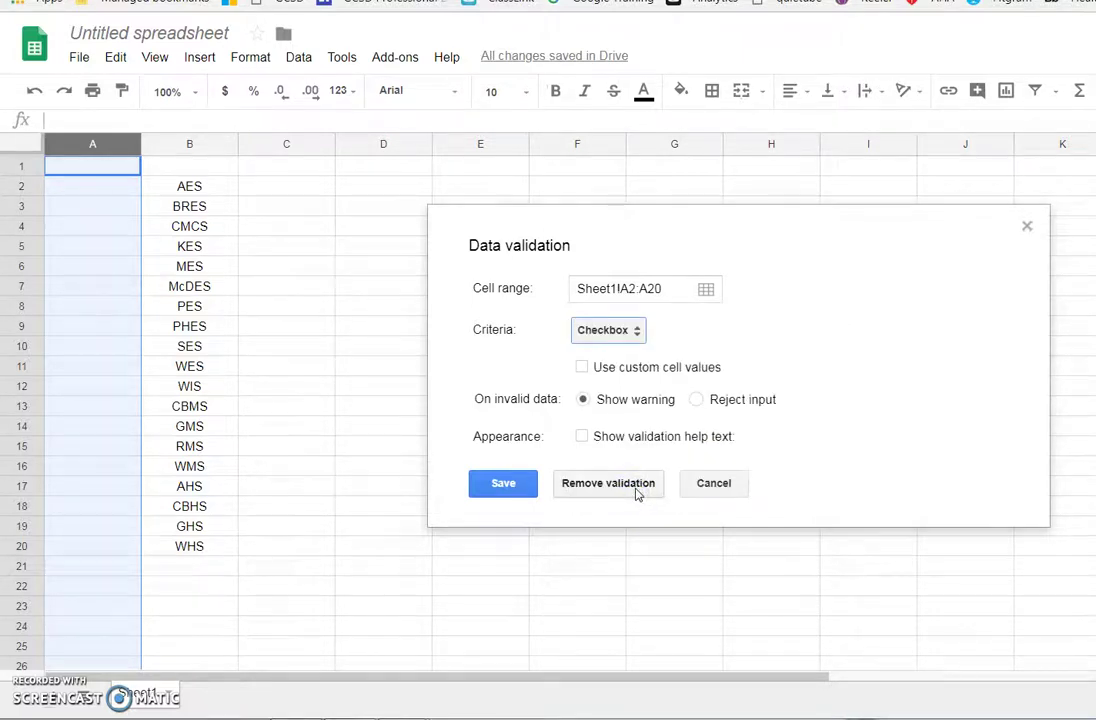
left_click(492, 482)
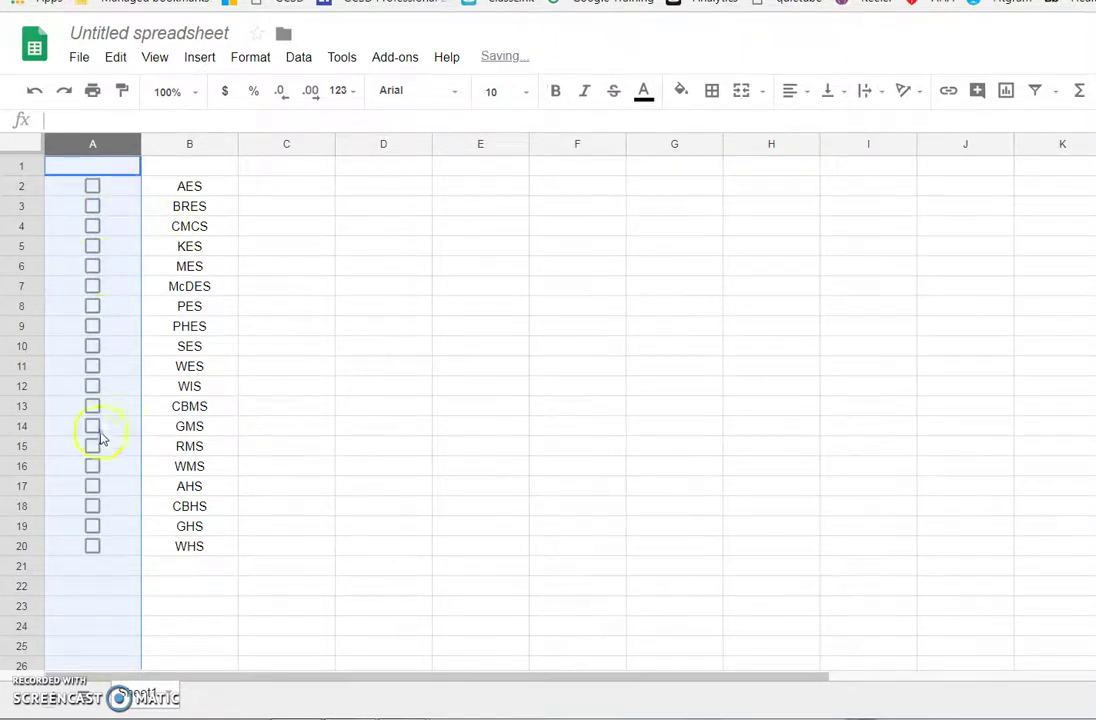
left_click(293, 584)
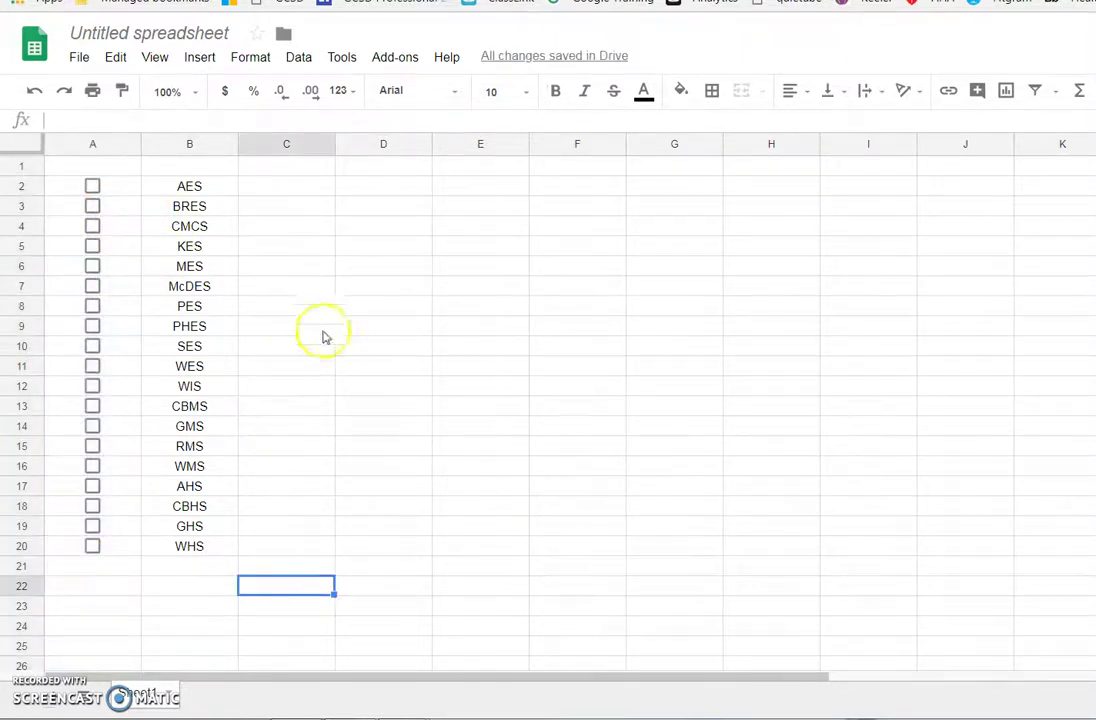
Step: Enter the heading "August Mtg" in cell A1 above the checkboxes
left_click(185, 170)
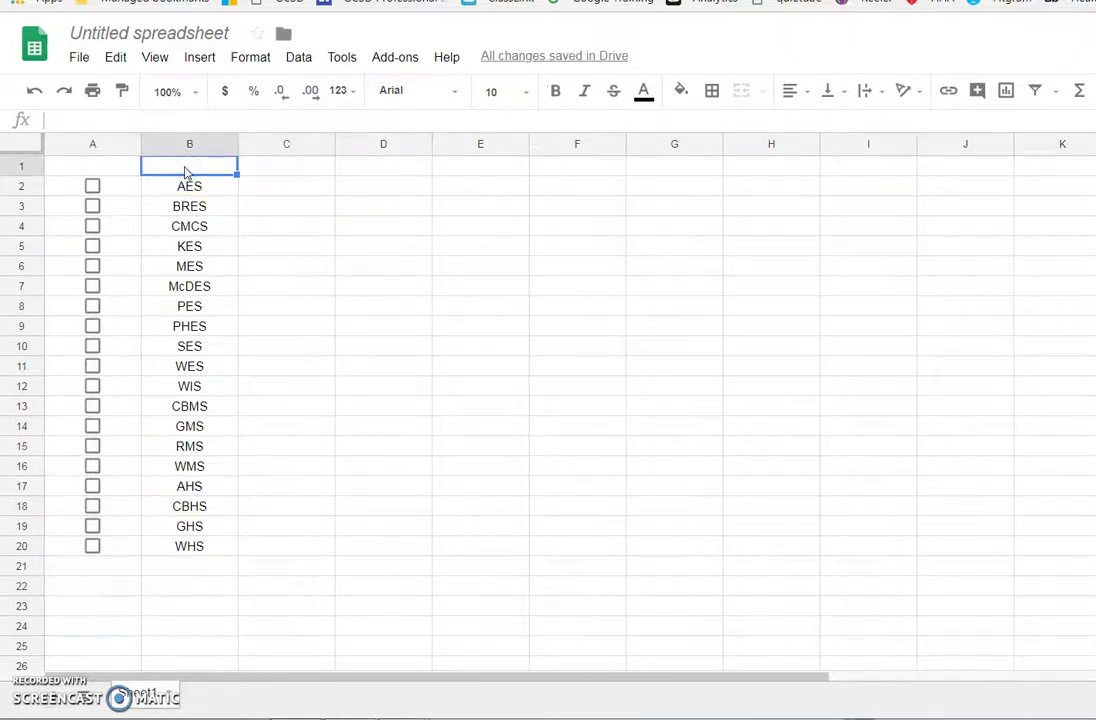
left_click(92, 170)
type("August Mtg")
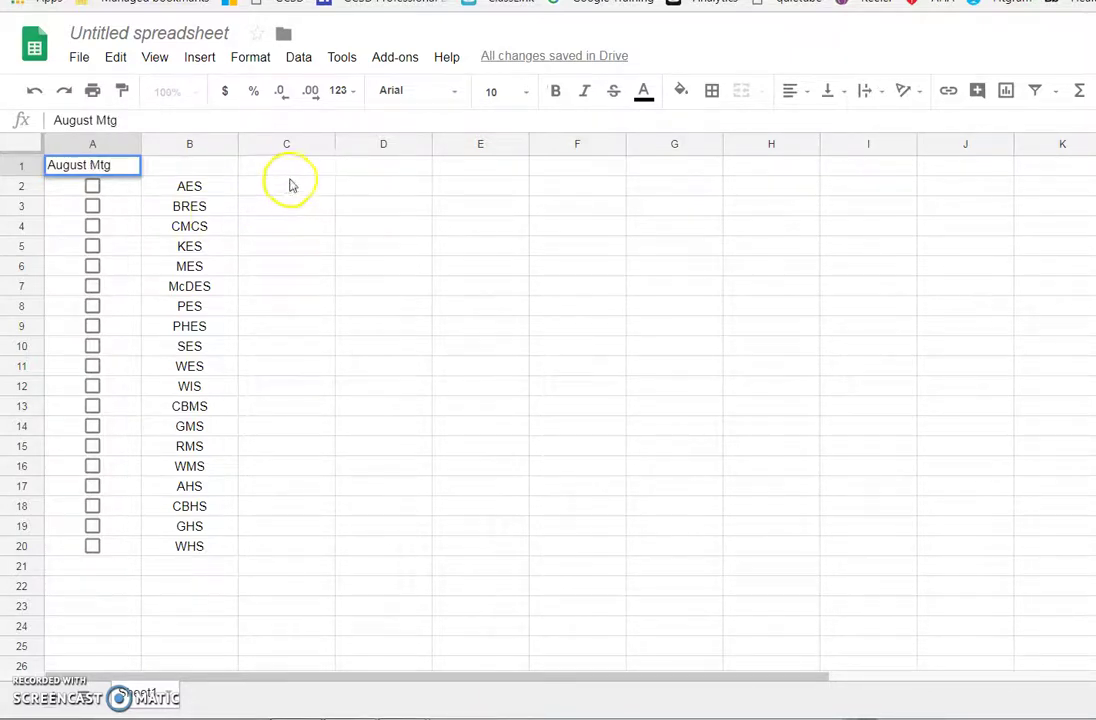
left_click(318, 307)
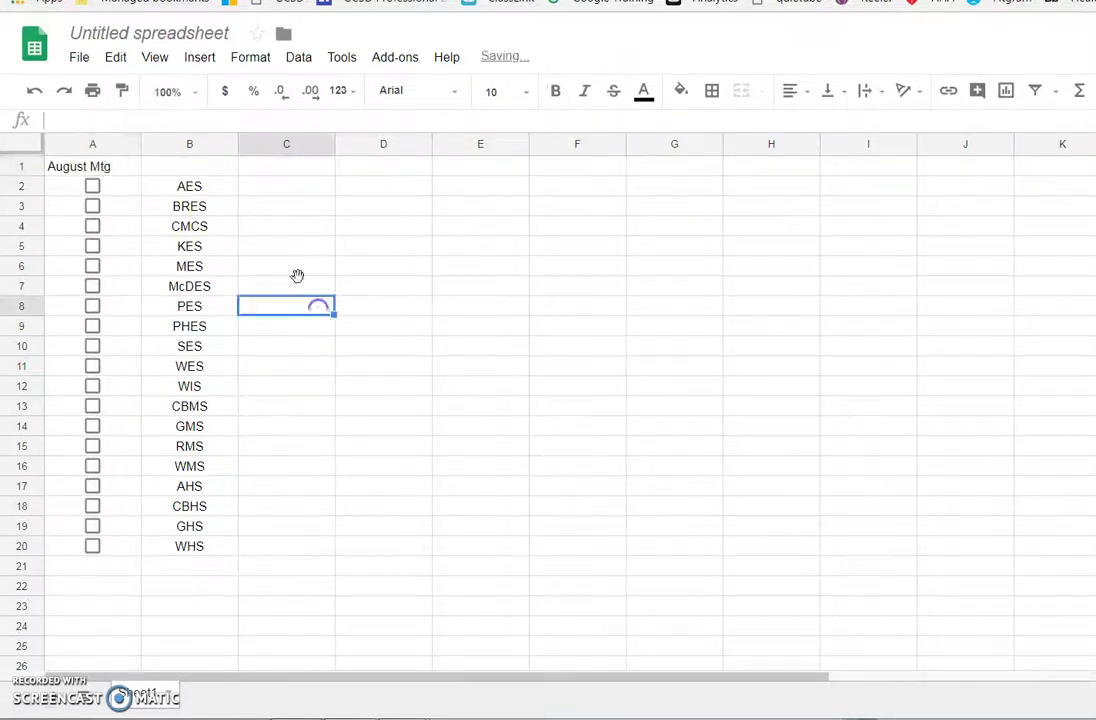
Step: Copy the checkboxes and school abbreviations in A2:B20 and paste them starting at cell D2
left_click(96, 187)
left_click_drag(96, 187, 202, 527)
right_click(205, 516)
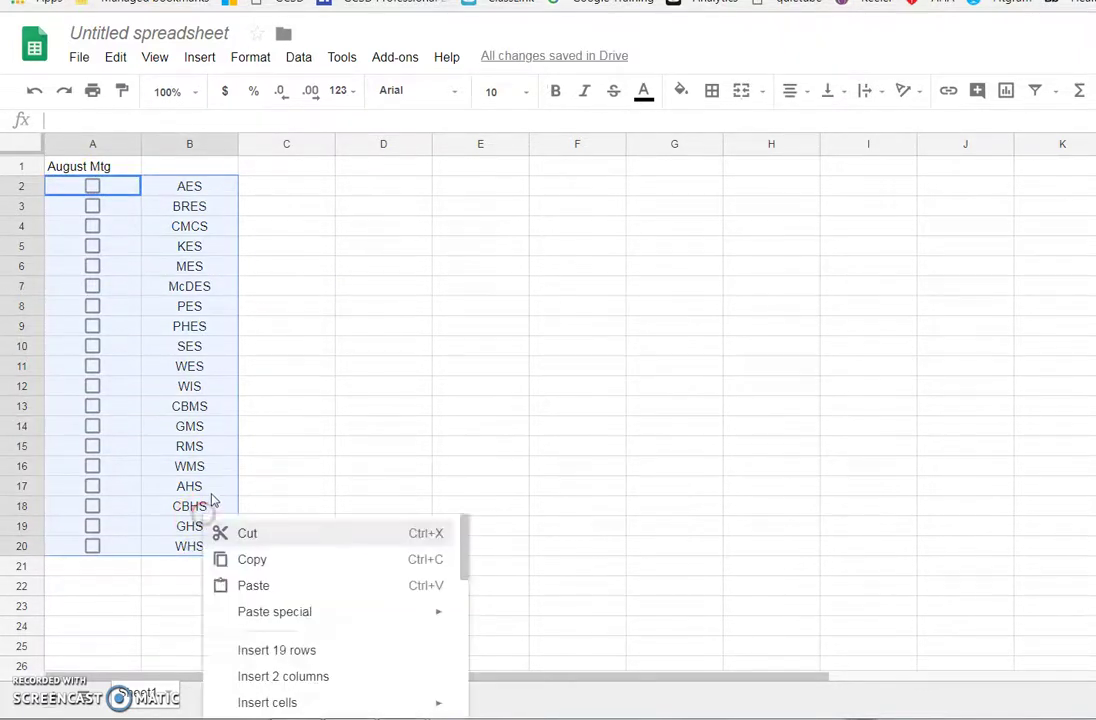
left_click(252, 559)
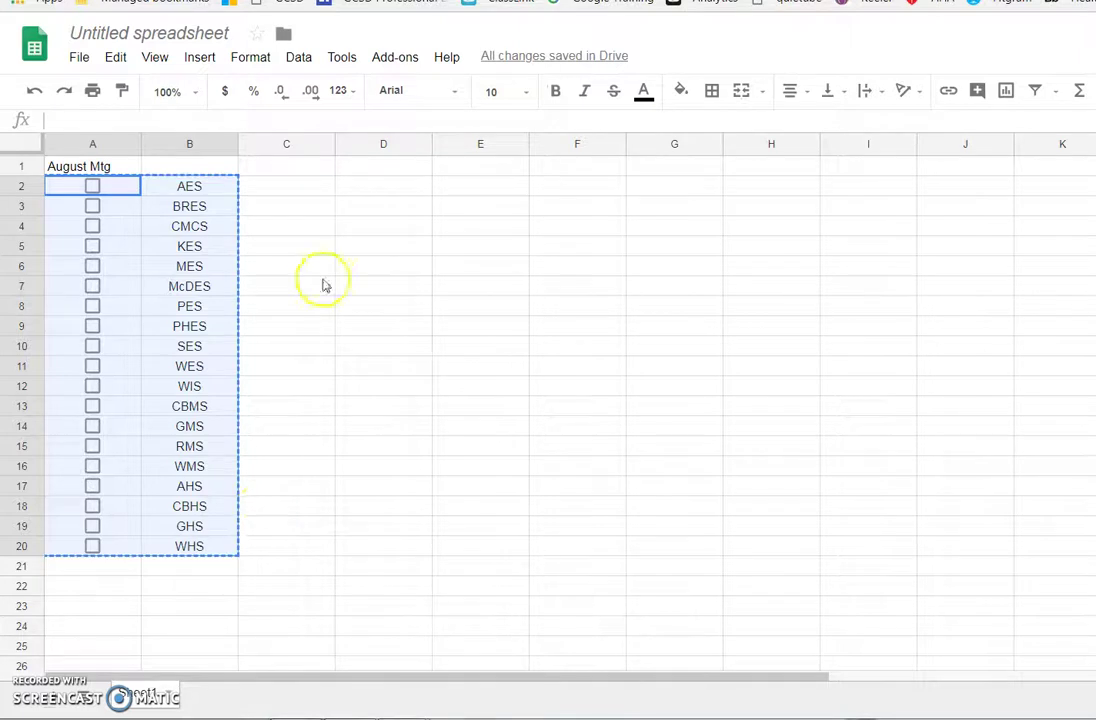
left_click(369, 184)
right_click(369, 184)
left_click(413, 255)
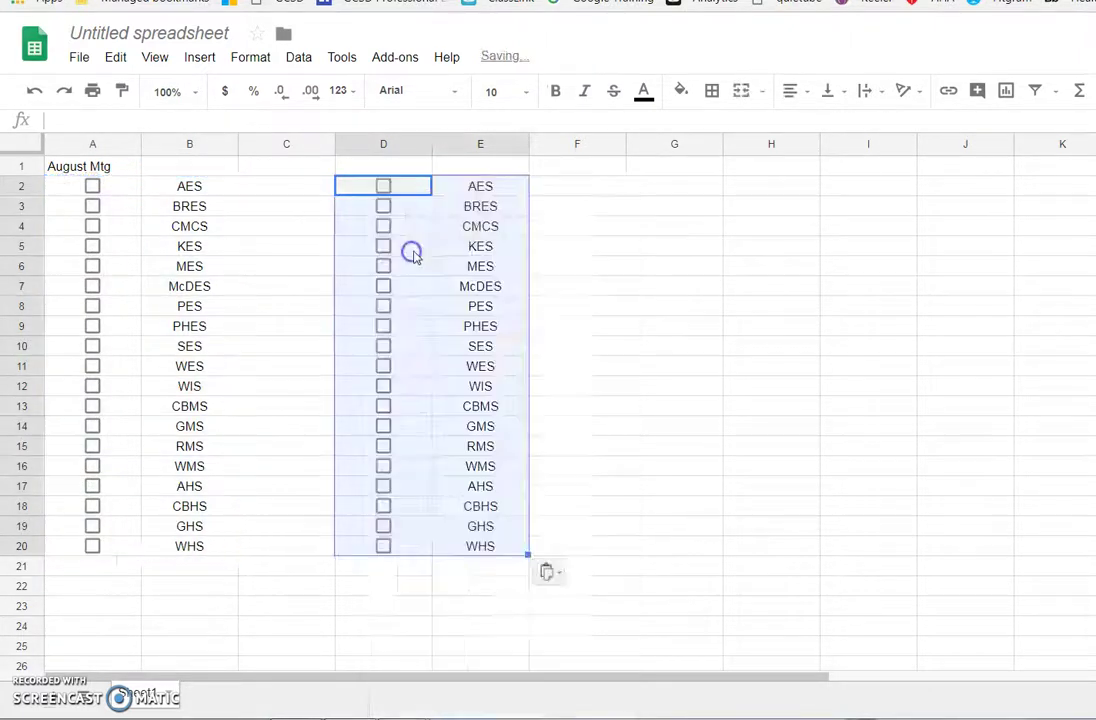
Step: Paste another copy of the checkbox and school list starting at cell G2
left_click(665, 184)
right_click(667, 185)
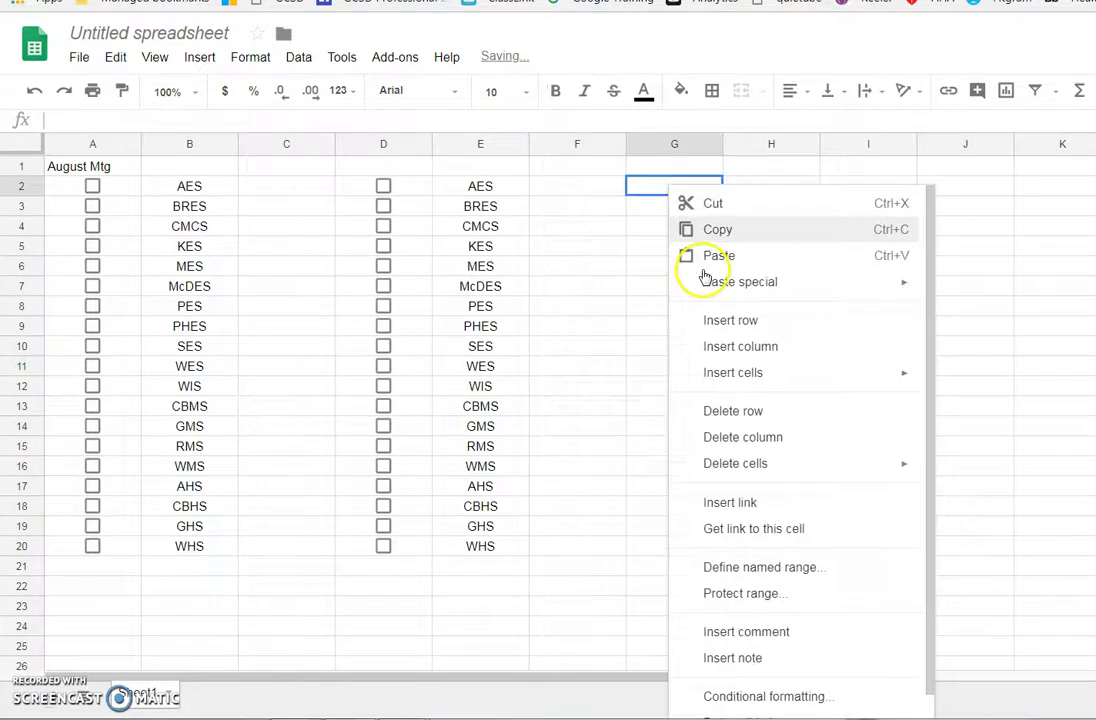
left_click(703, 260)
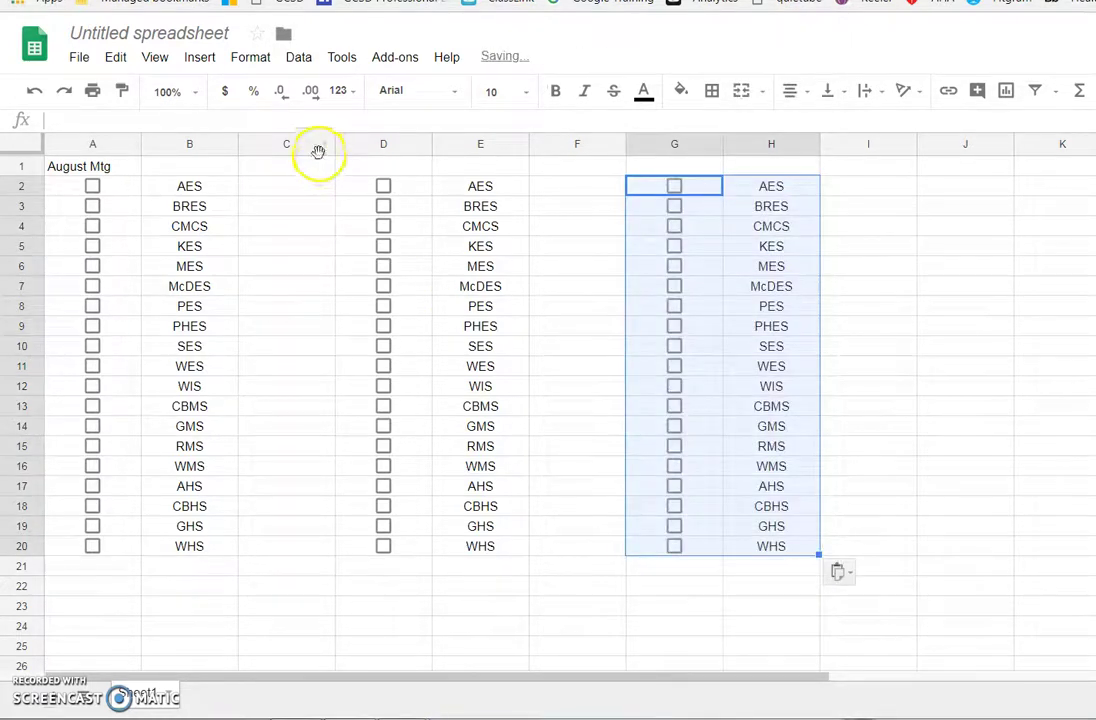
Step: Narrow the empty columns C and F into thin dividers and fill C1:C19 with black
left_click_drag(328, 147, 263, 152)
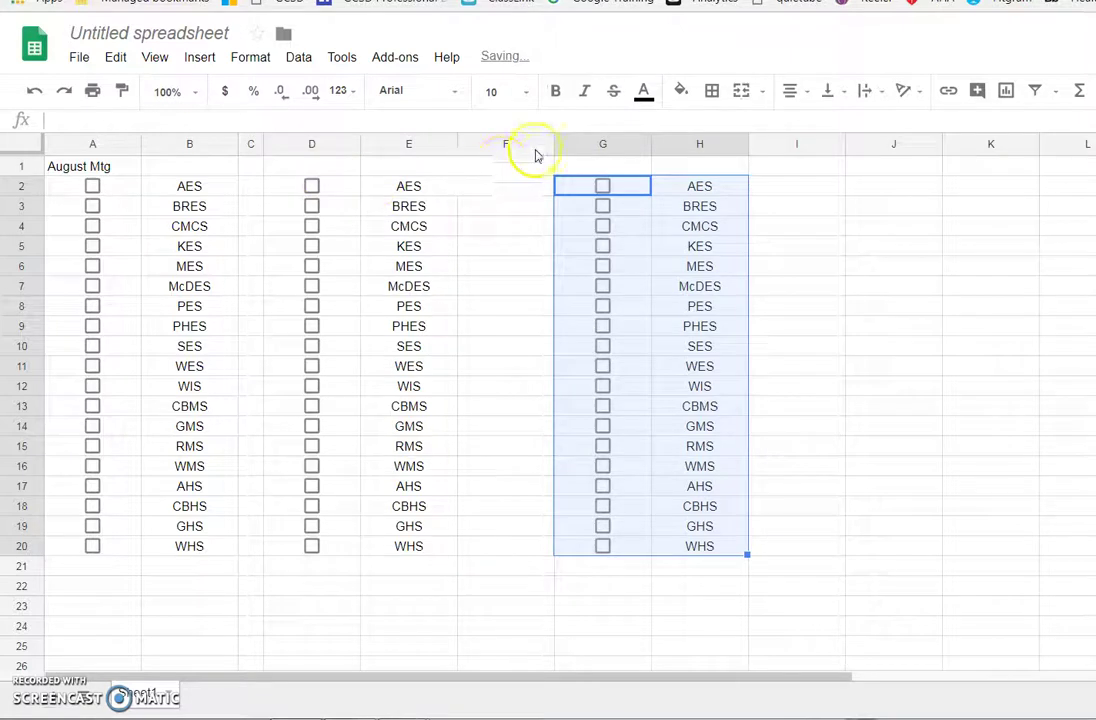
left_click_drag(553, 147, 478, 150)
left_click_drag(250, 166, 252, 530)
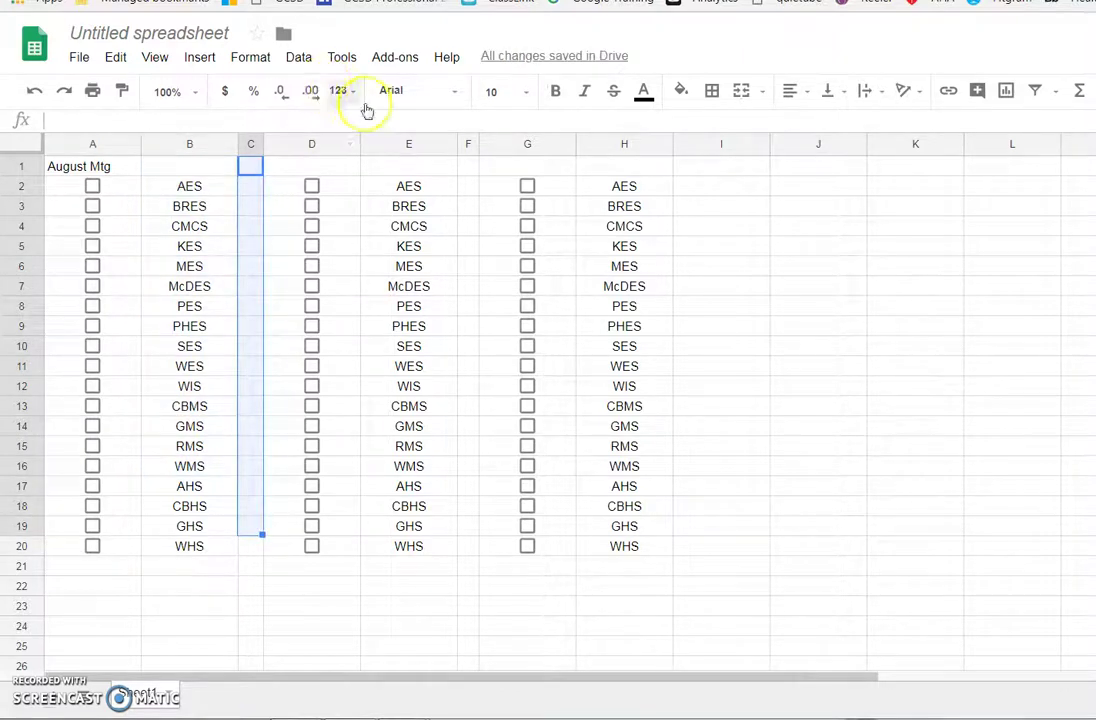
left_click(681, 90)
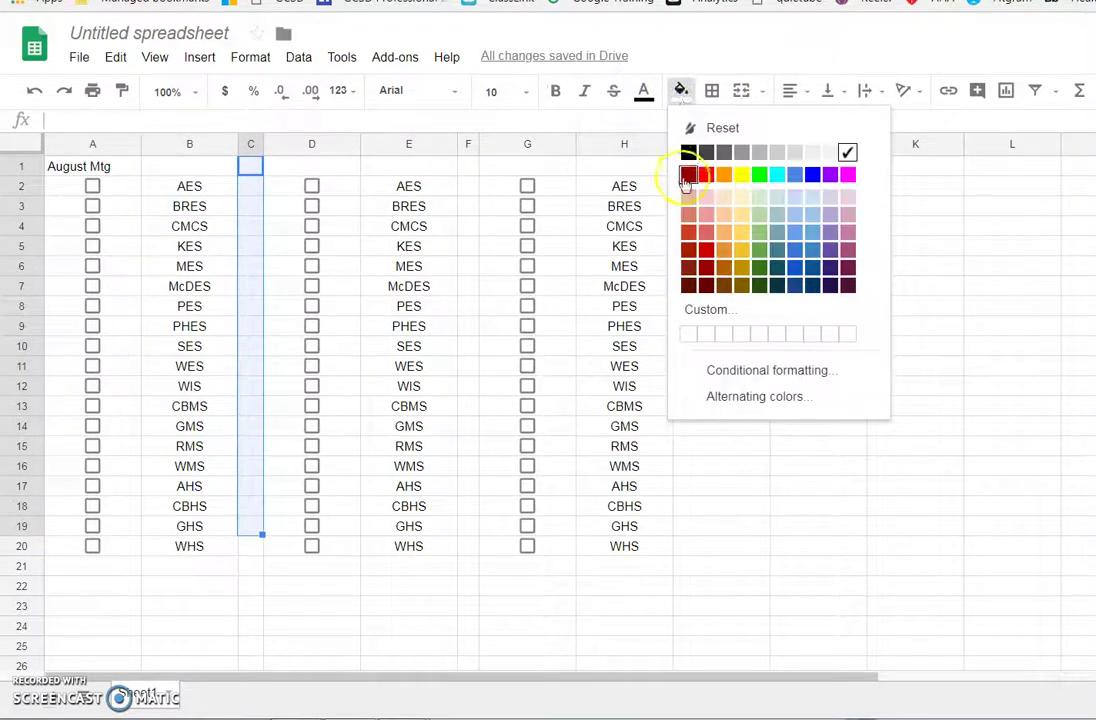
left_click(688, 153)
left_click_drag(746, 587, 783, 587)
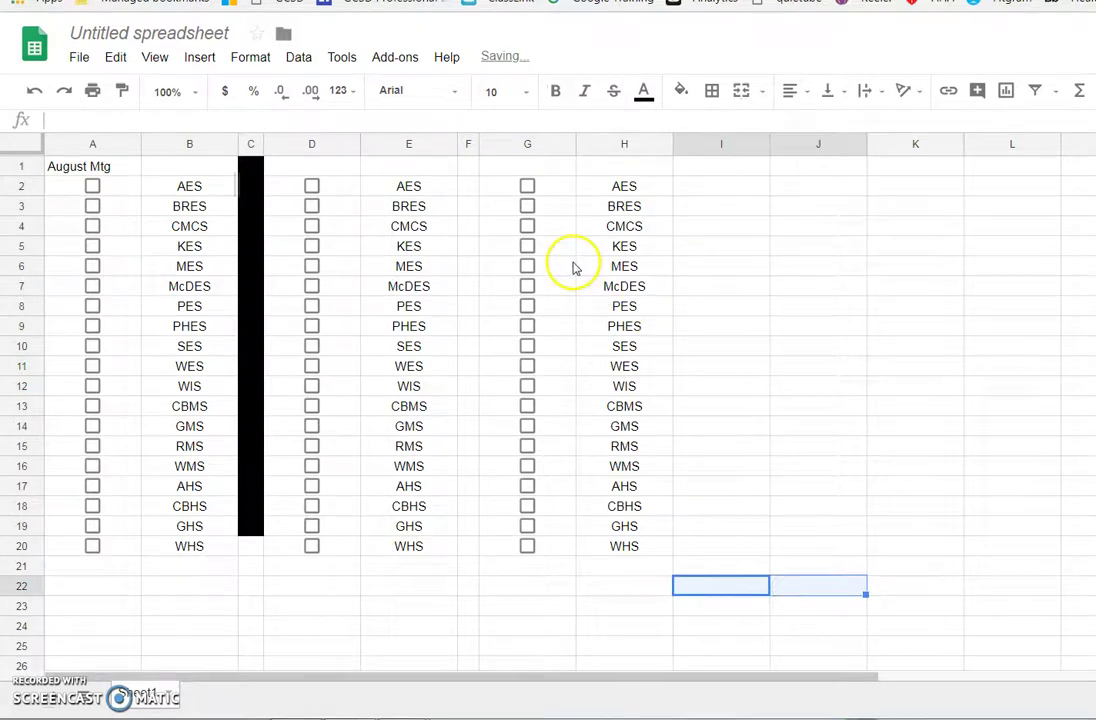
Step: Fill the divider cells F1:F20 with dark grey
mouse_move(469, 168)
left_mouse_down()
mouse_move(457, 408)
mouse_move(467, 546)
left_mouse_up()
left_click(695, 92)
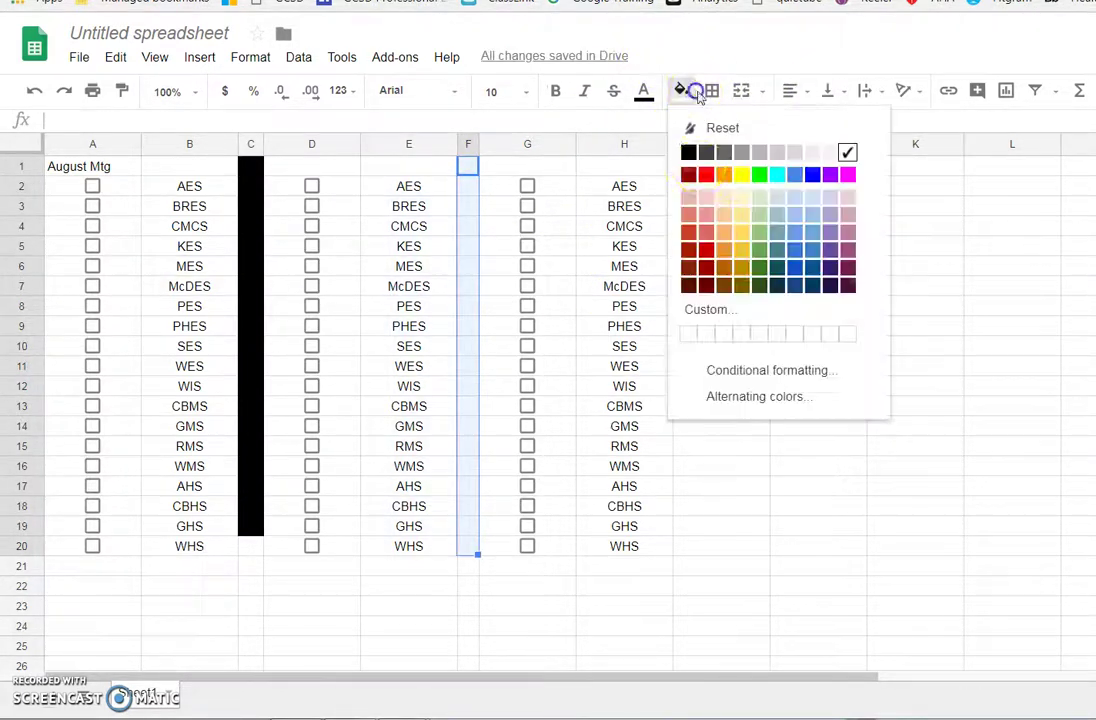
left_click(706, 153)
left_click_drag(805, 446, 871, 448)
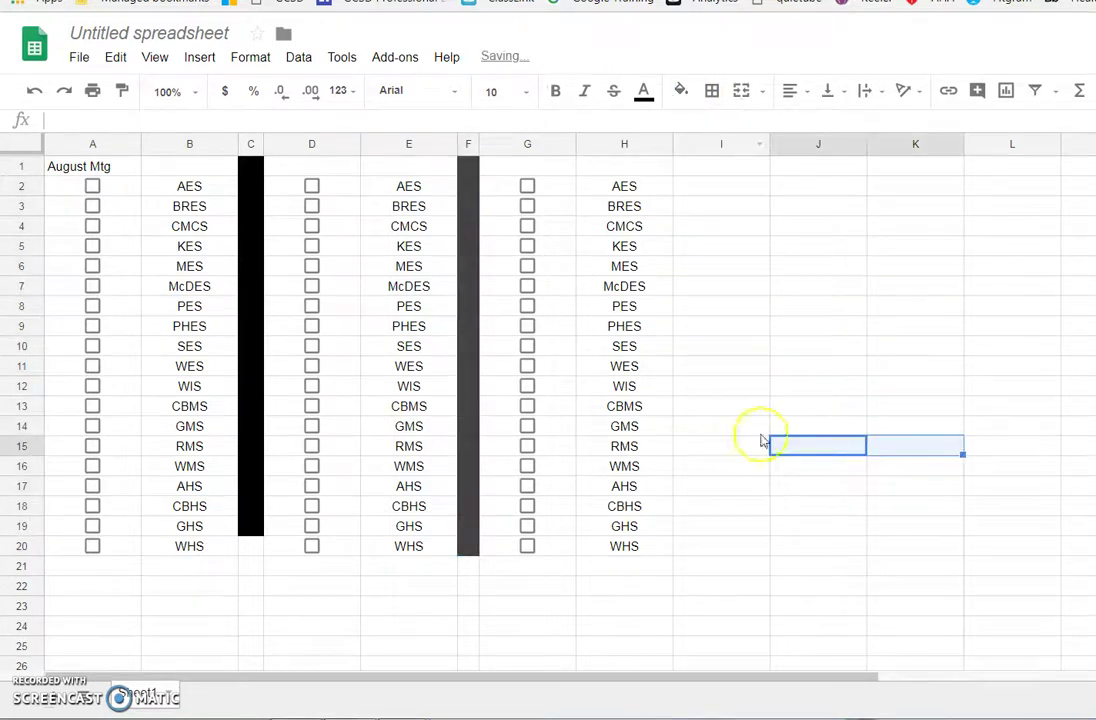
Step: Fill cell C20 with black to extend the first divider down to the last school row
left_click(252, 546)
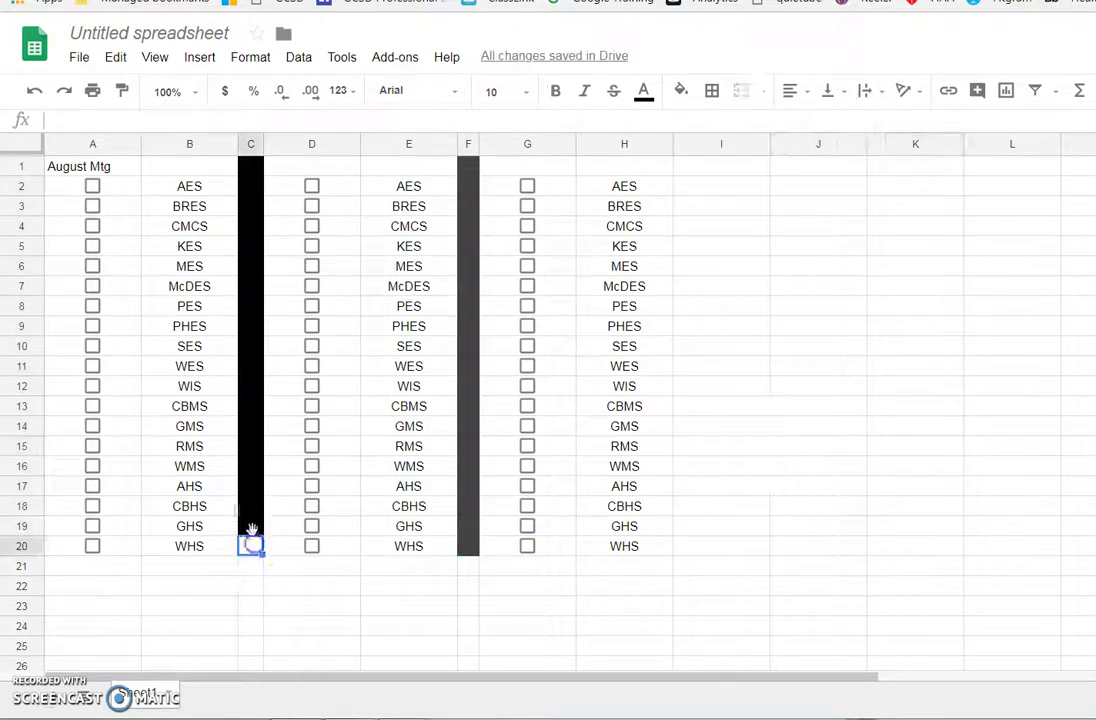
left_click(681, 91)
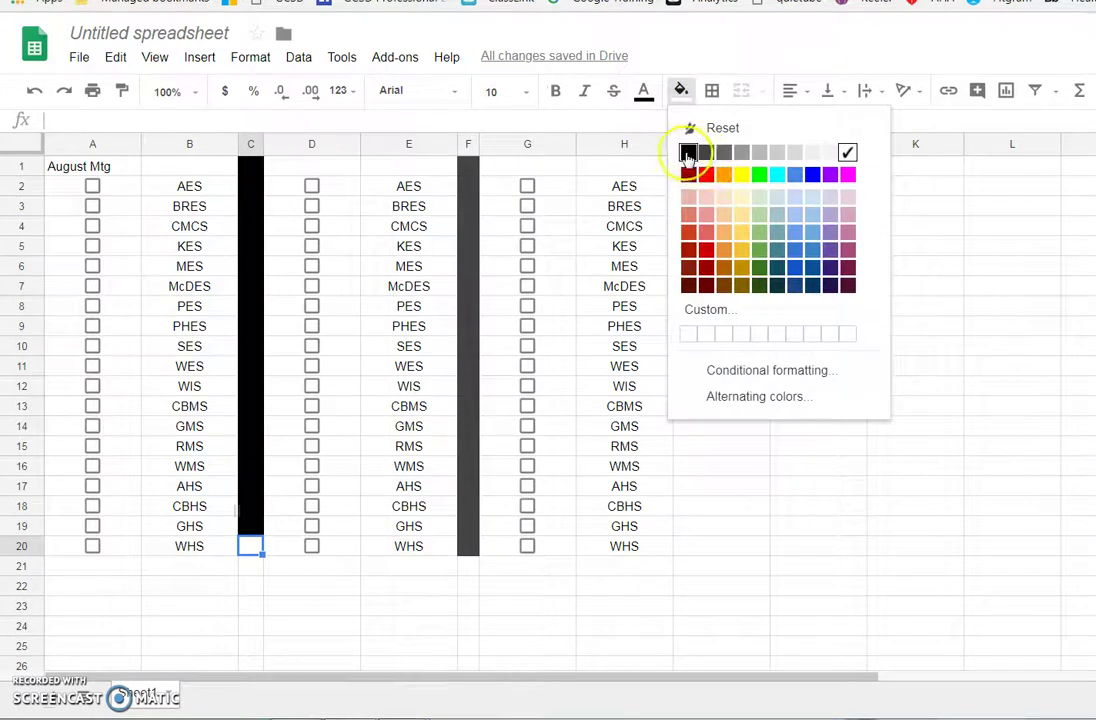
left_click(688, 153)
left_click(872, 628)
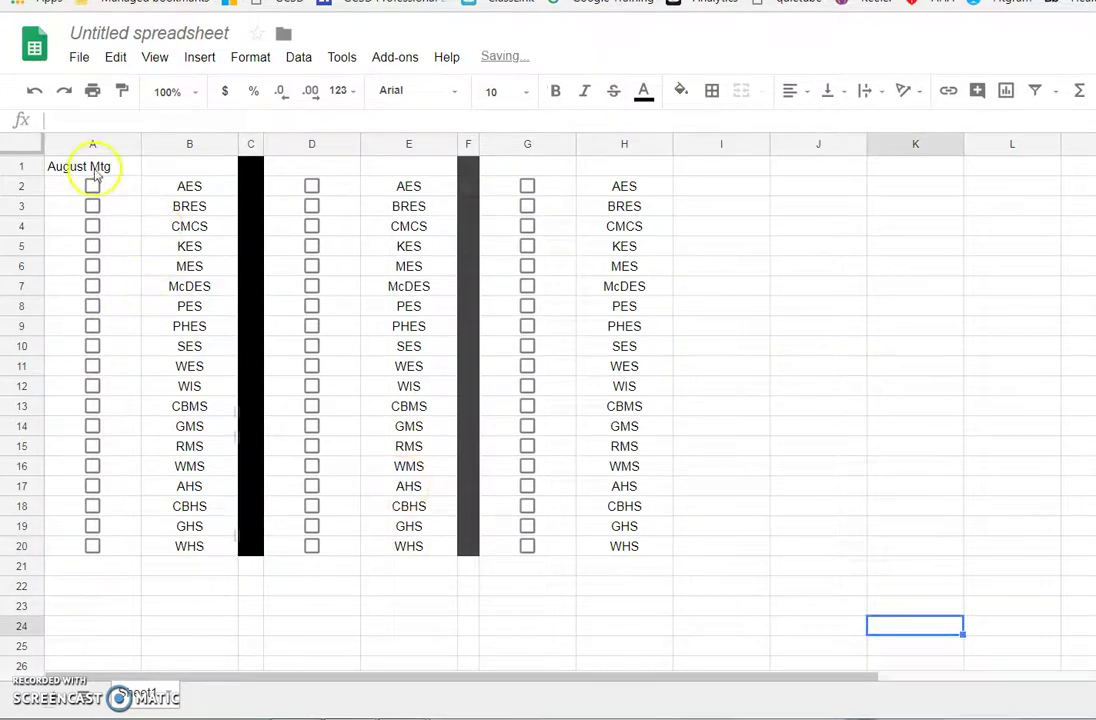
Step: Enter the heading Fall Site Visit in cell D1 above the second checklist
left_click(325, 167)
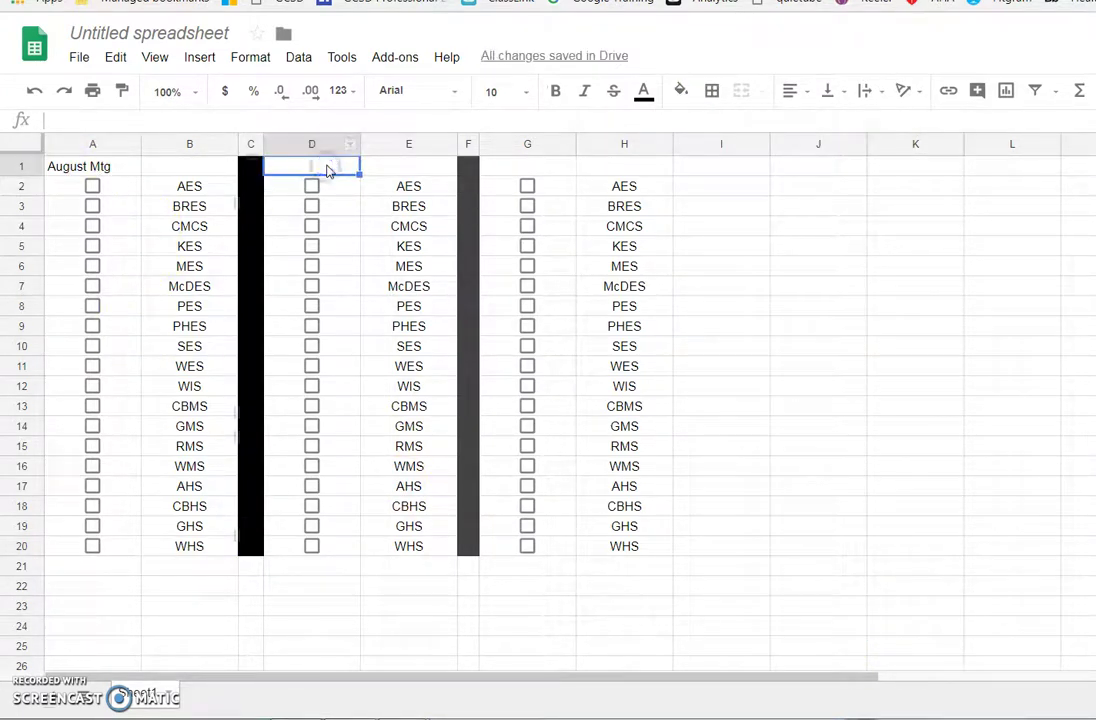
type("Fall Site Visit")
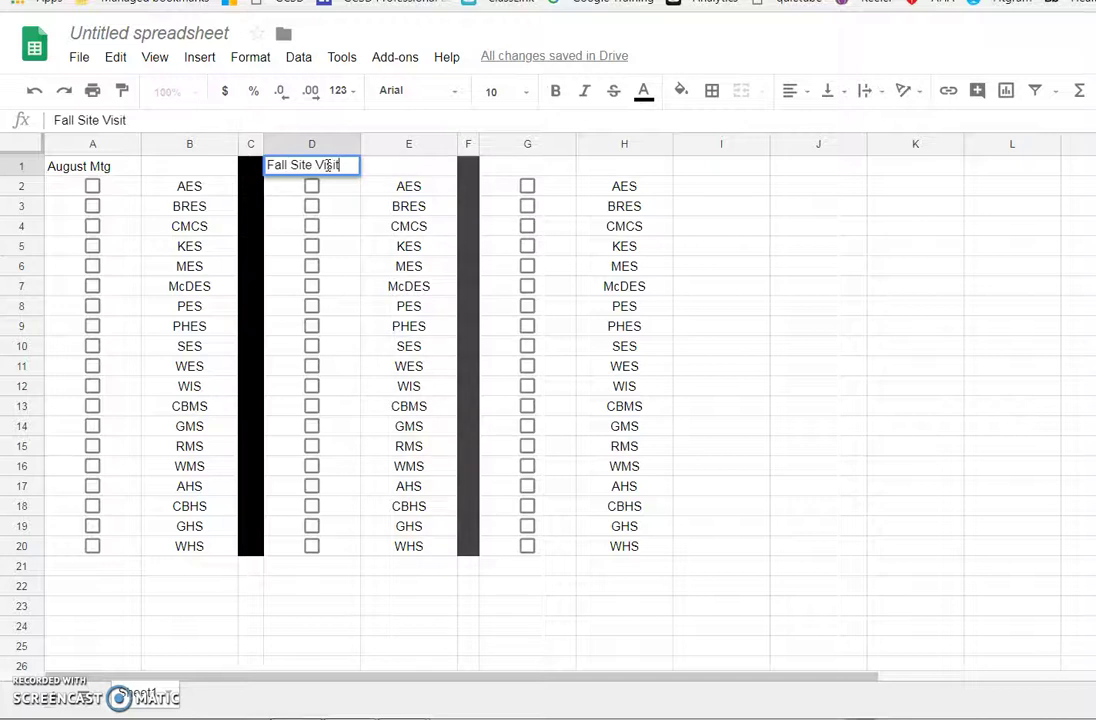
Step: Rename the untitled spreadsheet as PE Schools Roster Checklist
left_click(178, 33)
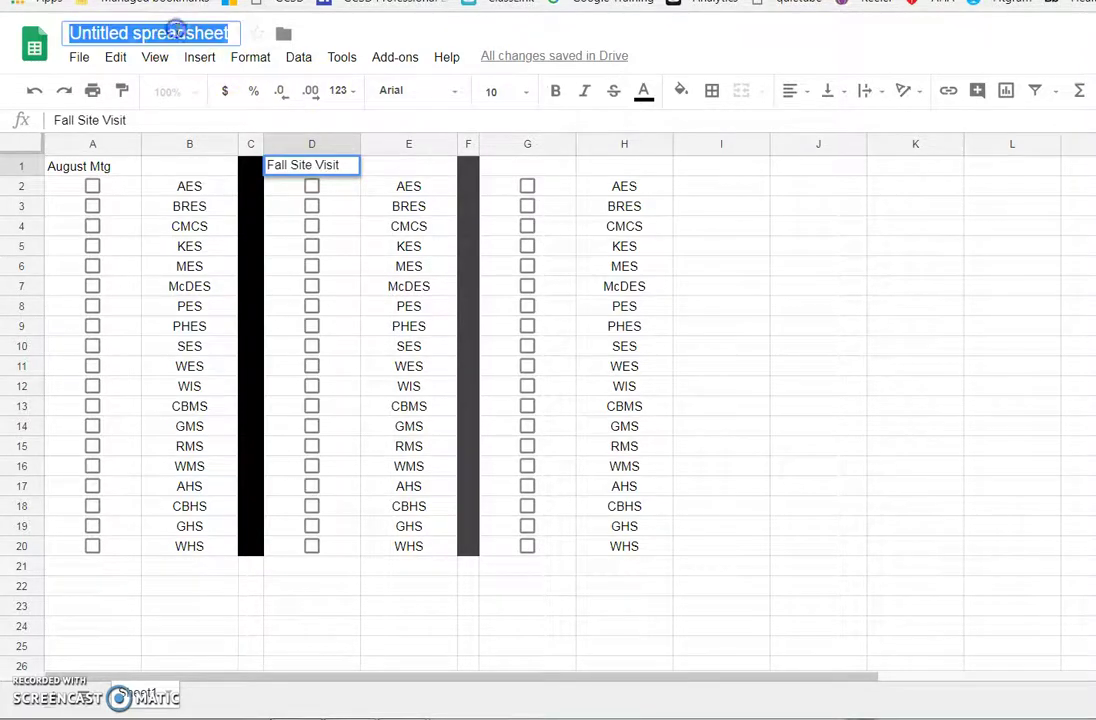
type("P")
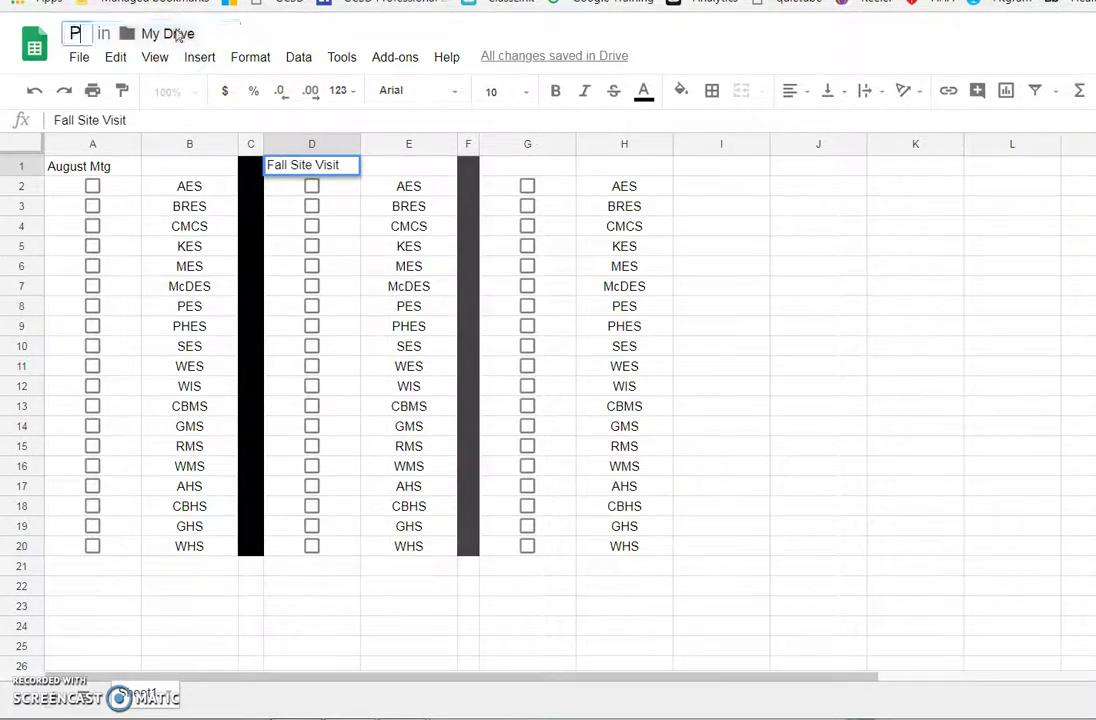
type("E S")
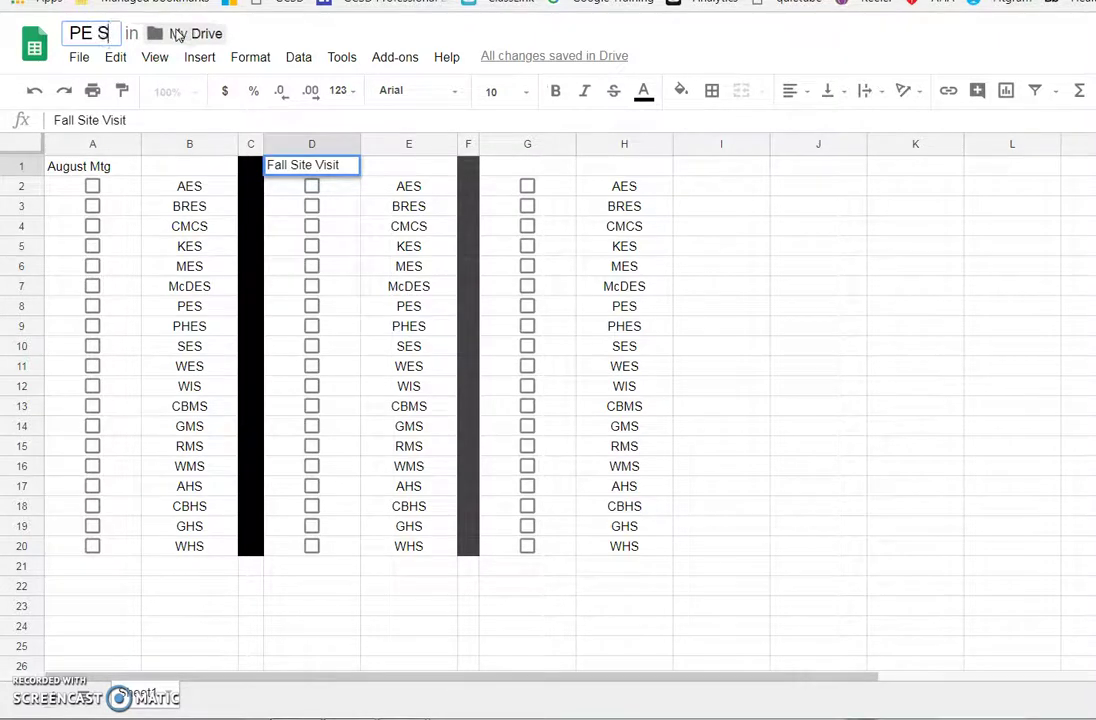
type("chools Ro")
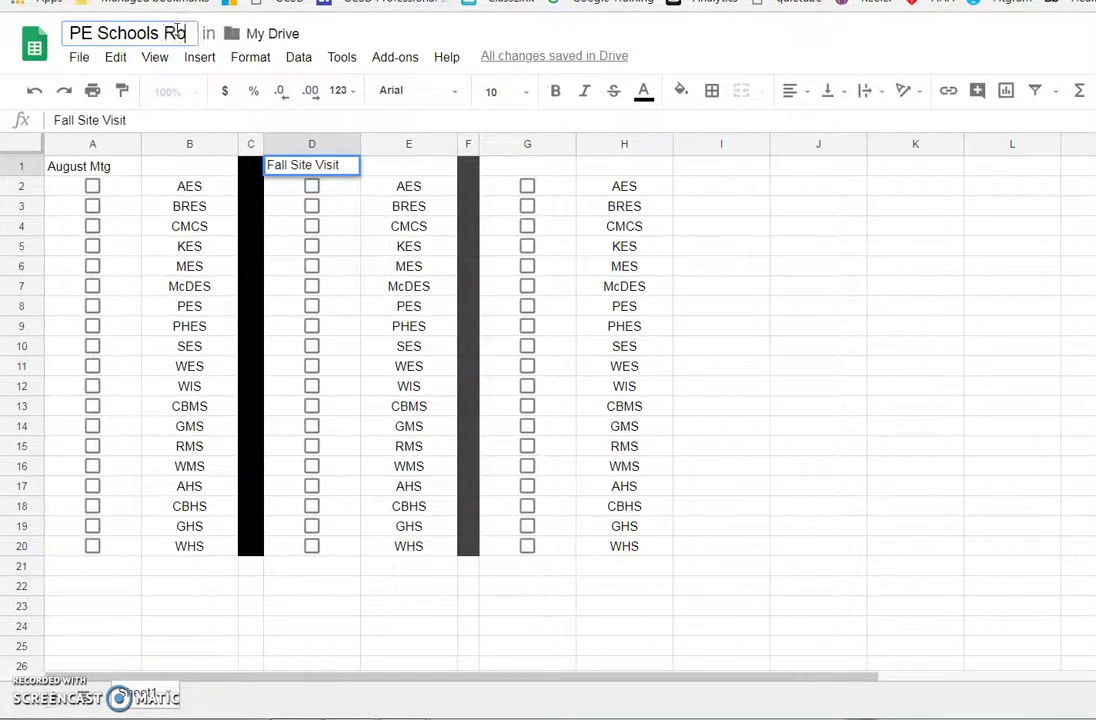
type("ster Checklist")
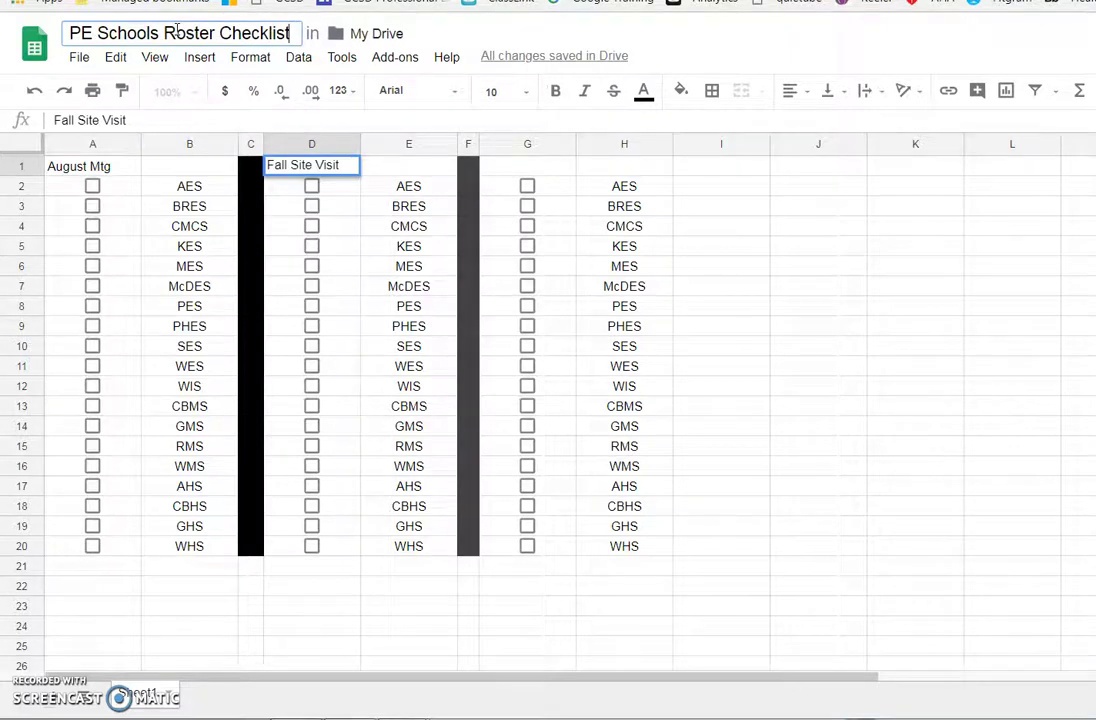
key("Return")
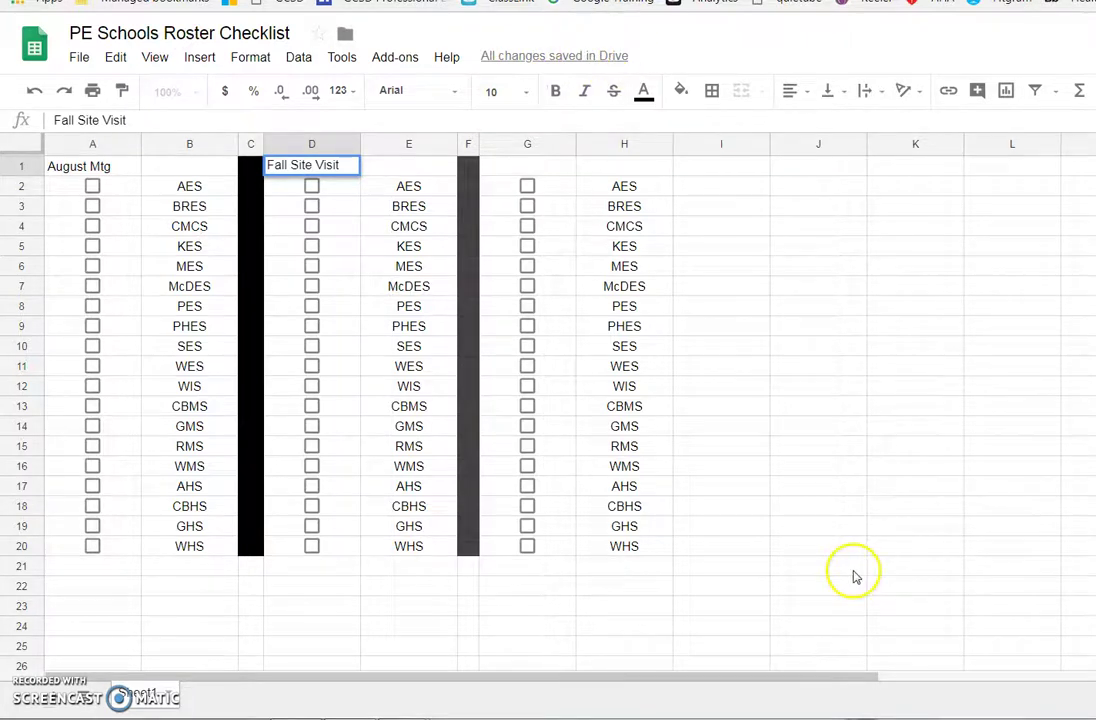
left_click(857, 390)
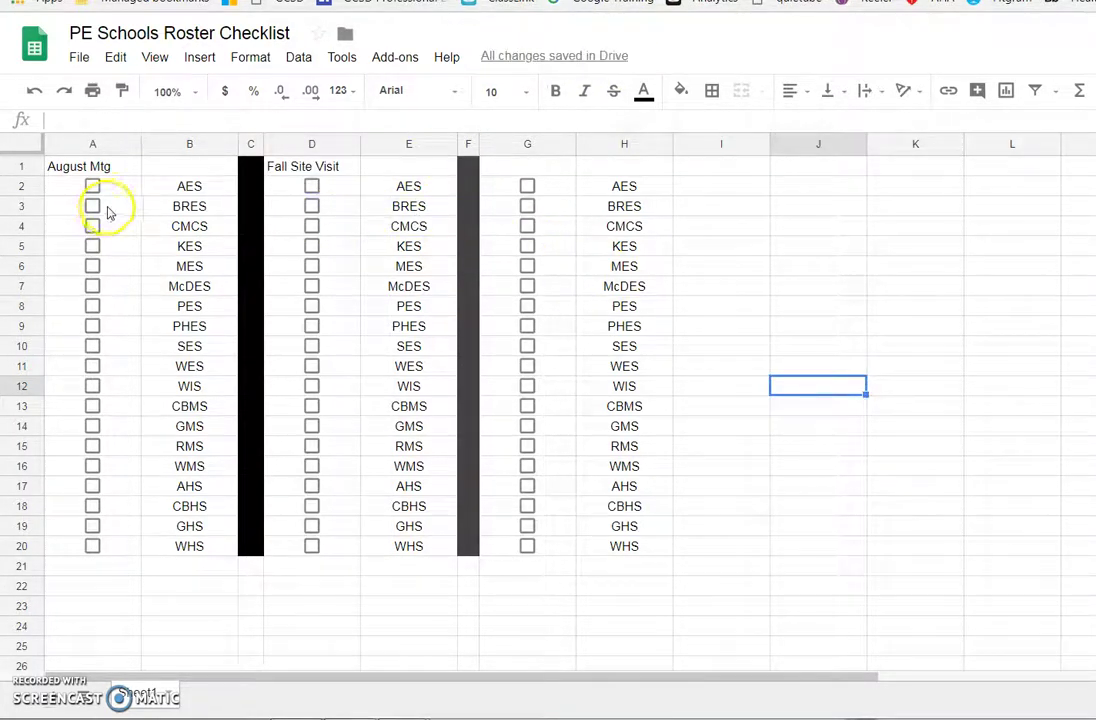
left_click(79, 57)
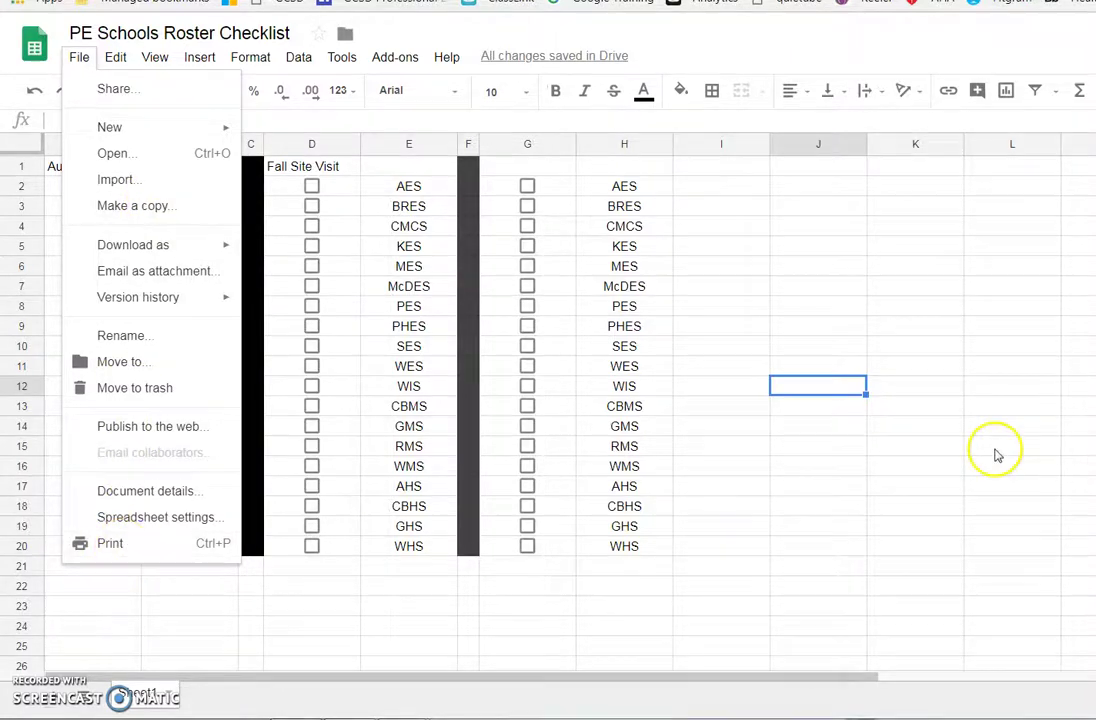
left_click(912, 456)
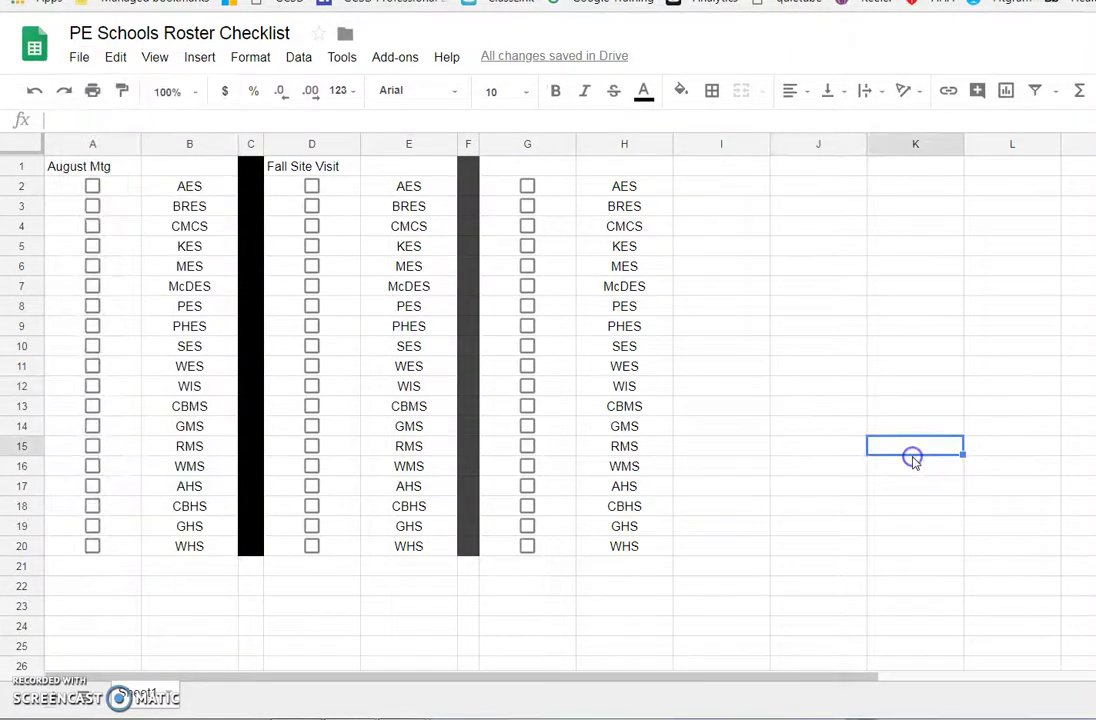
Step: Tick the August Mtg checkboxes for AES, MES, WES, SES, CBMS and WMS
left_click(92, 188)
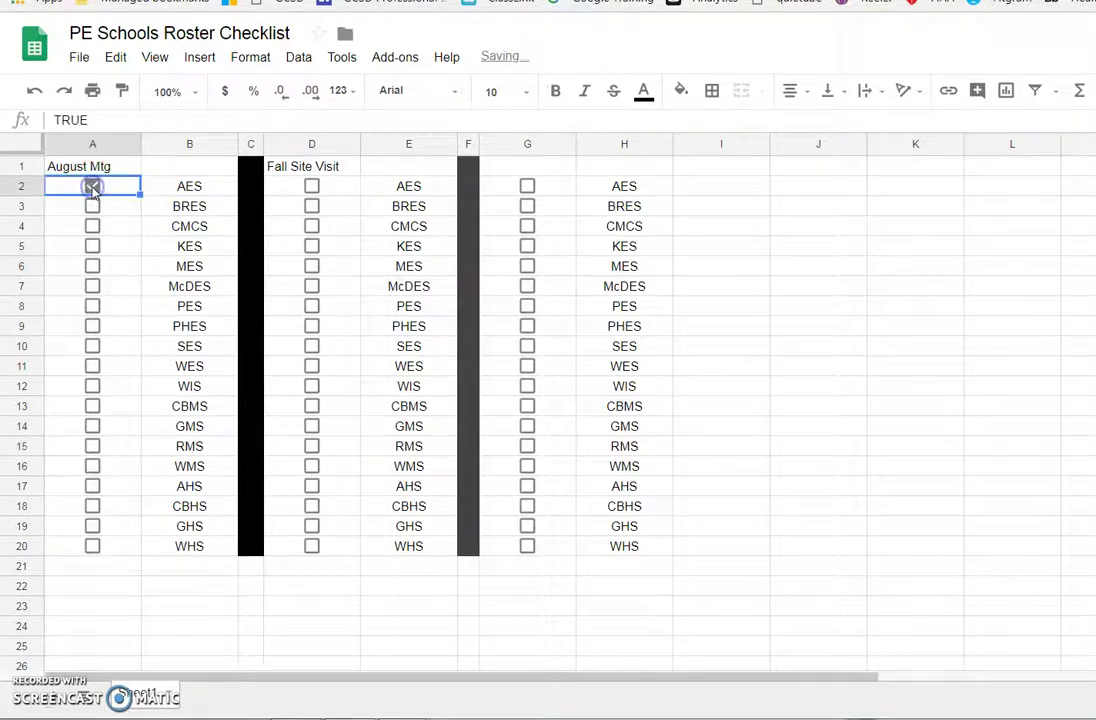
left_click(91, 265)
left_click(91, 367)
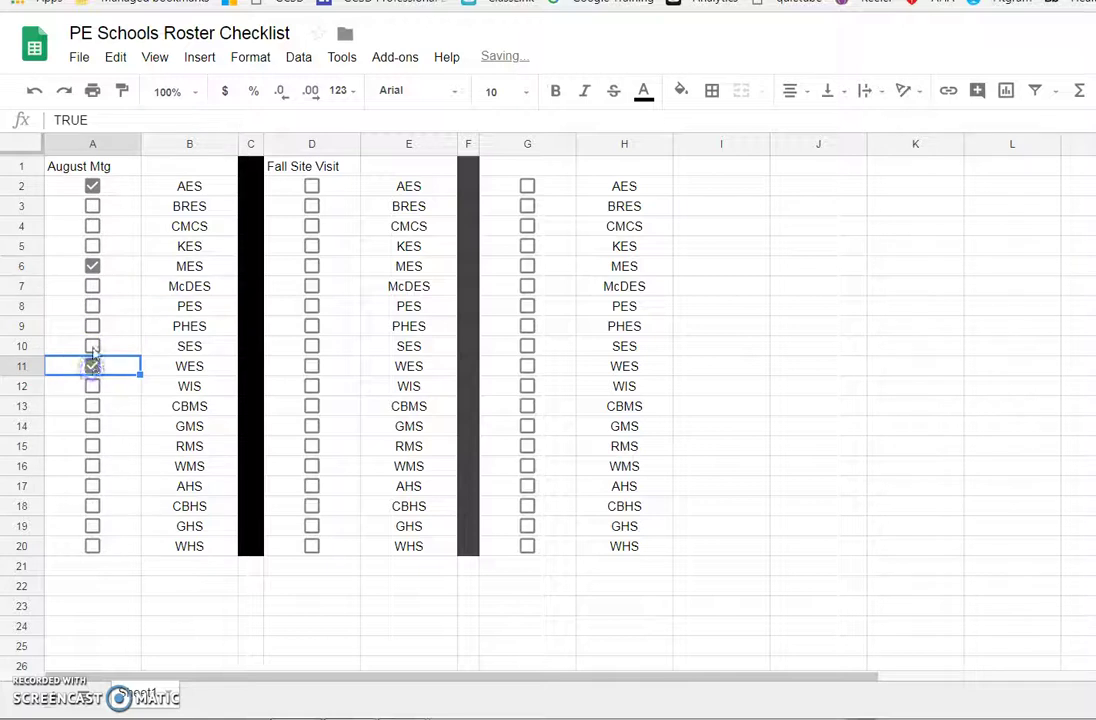
left_click(92, 347)
left_click(93, 406)
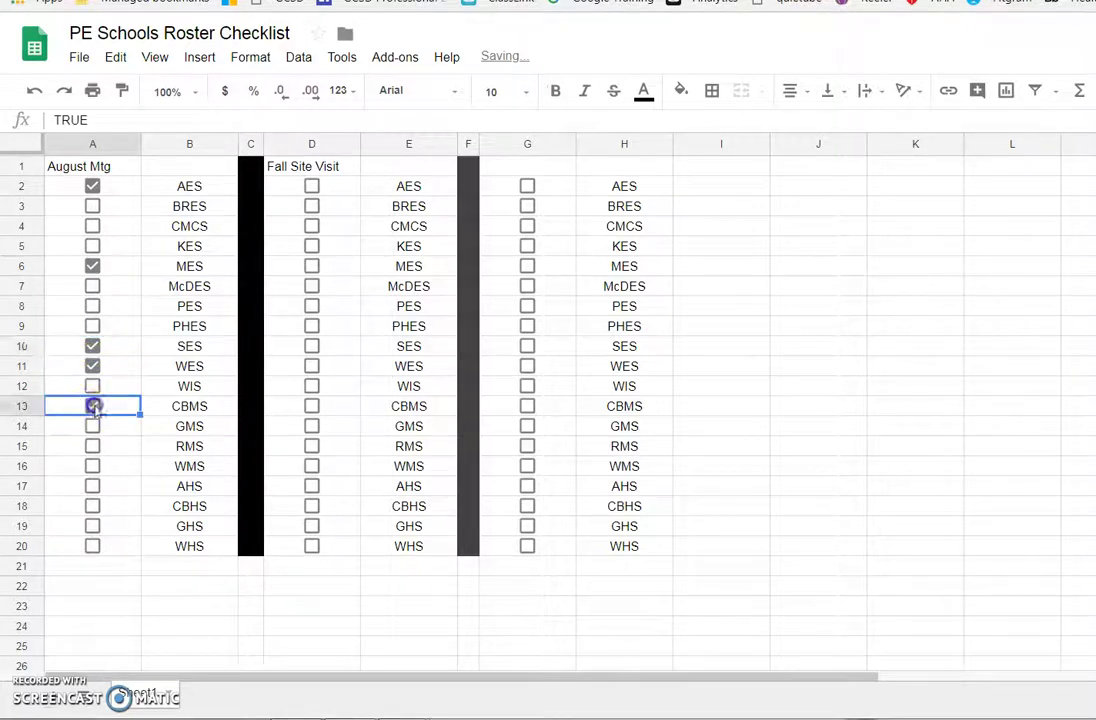
left_click(92, 466)
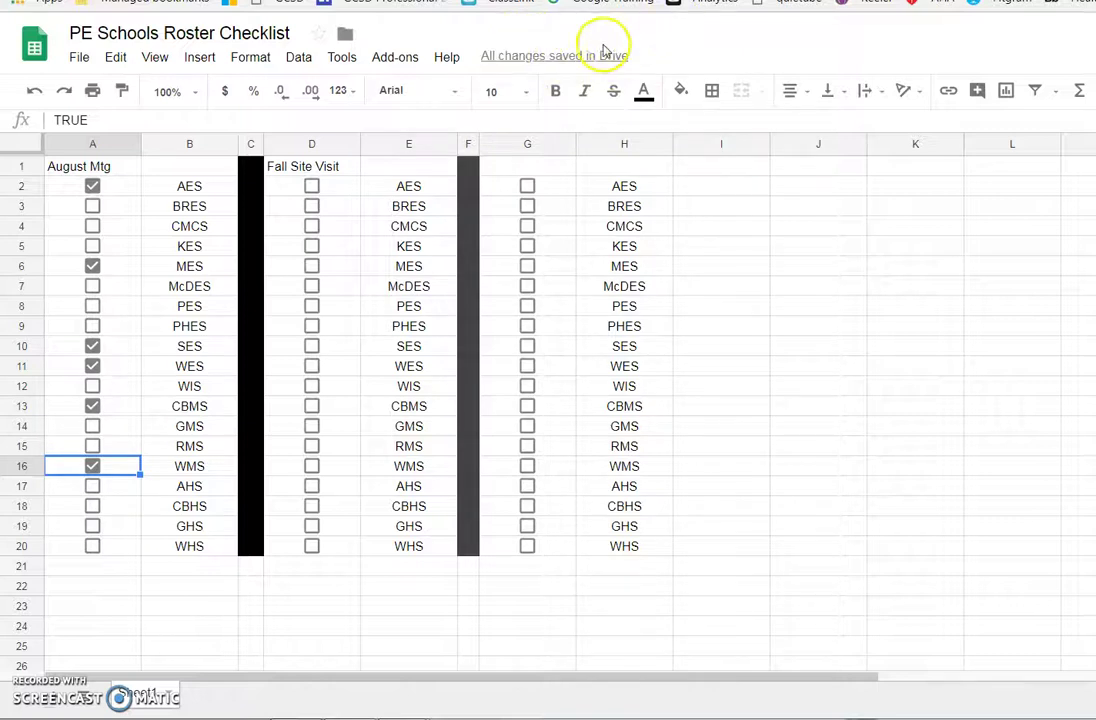
Step: Tick the Fall Site Visit checkboxes for CMCS, MES, WES and CBMS
left_click(311, 226)
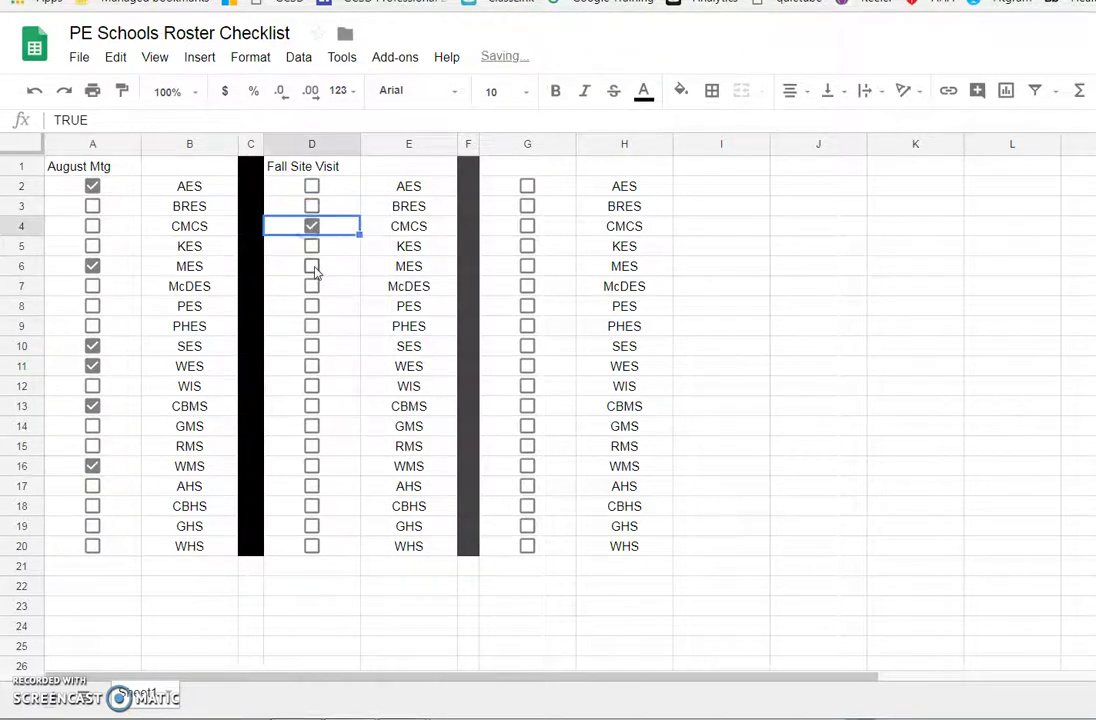
left_click(312, 266)
left_click(312, 366)
left_click(312, 406)
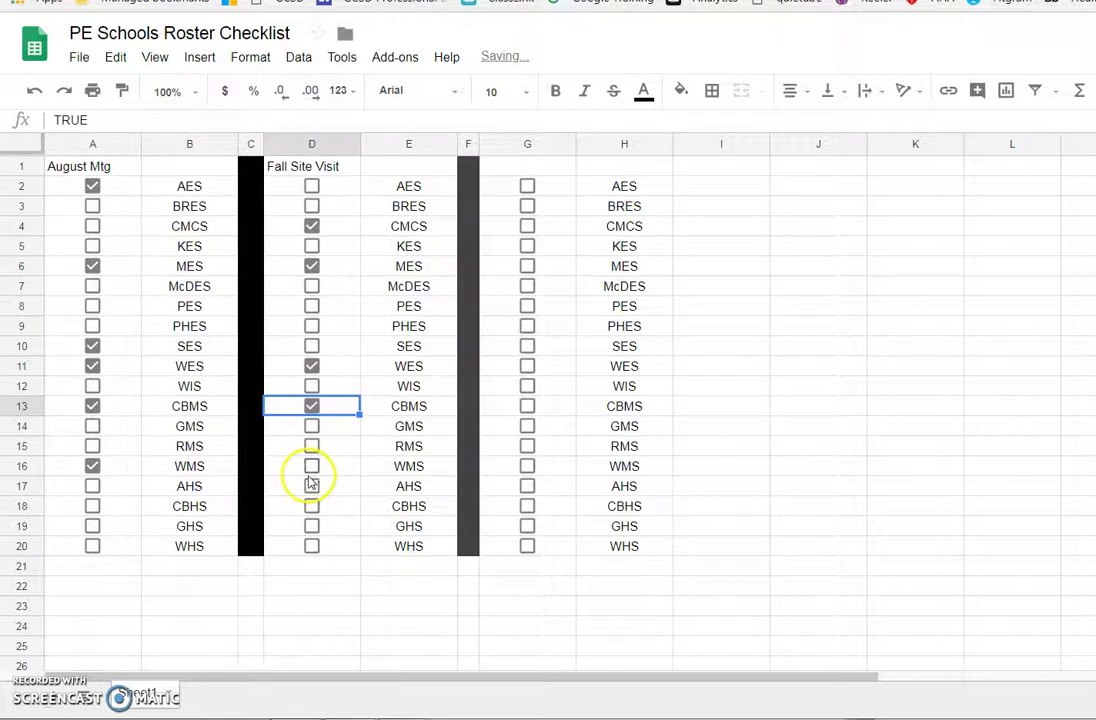
left_click(533, 166)
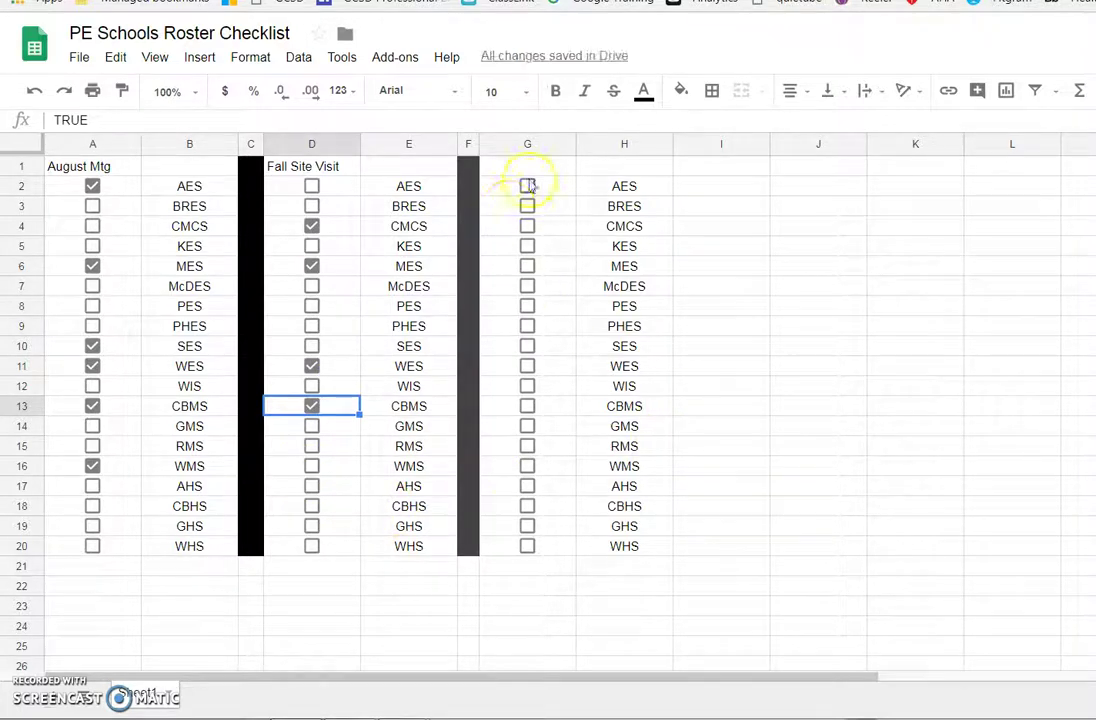